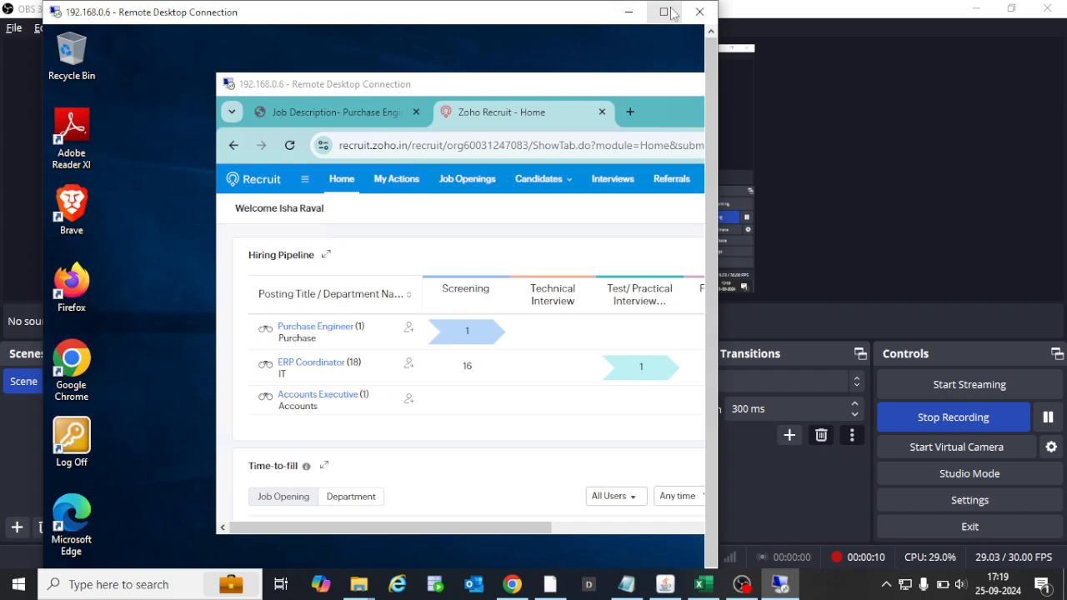
# Maximize the remote desktop window and start creating a new job opening in Zoho Recruit.
pyautogui.click(731, 61)
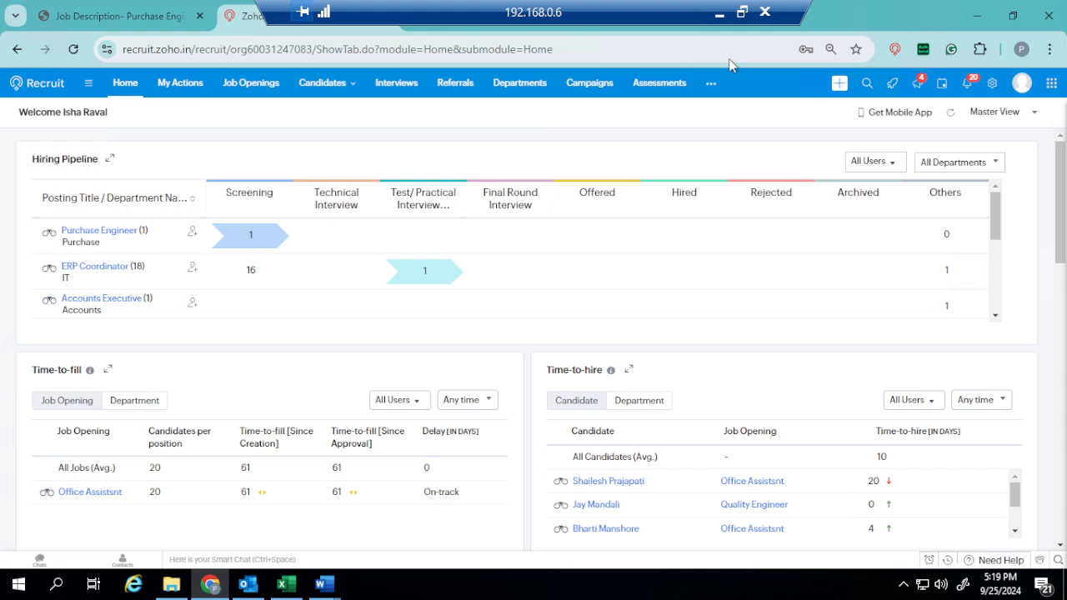
pyautogui.click(256, 98)
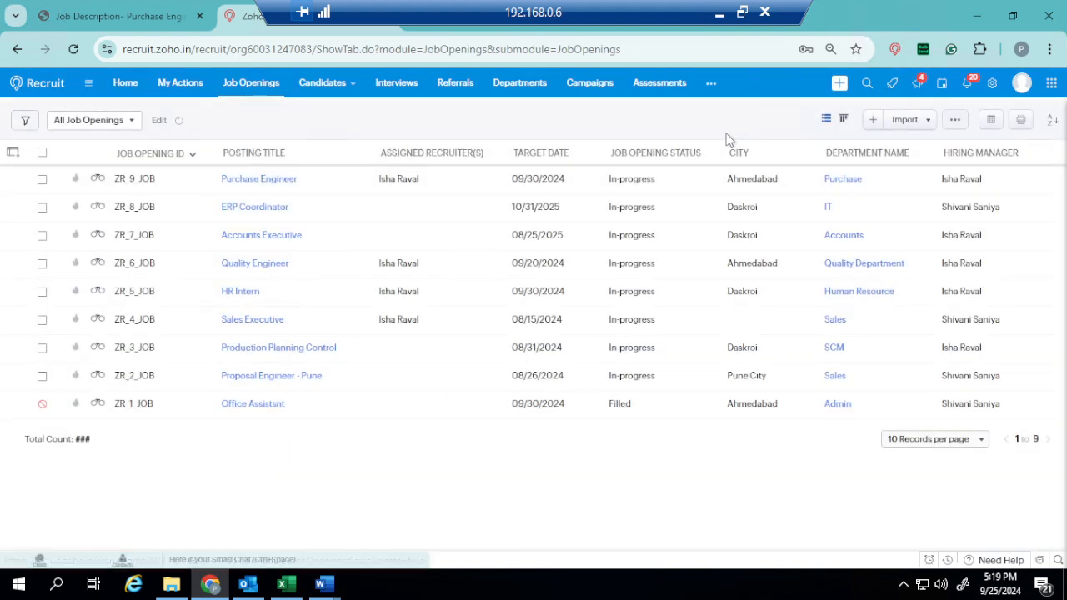
pyautogui.click(870, 125)
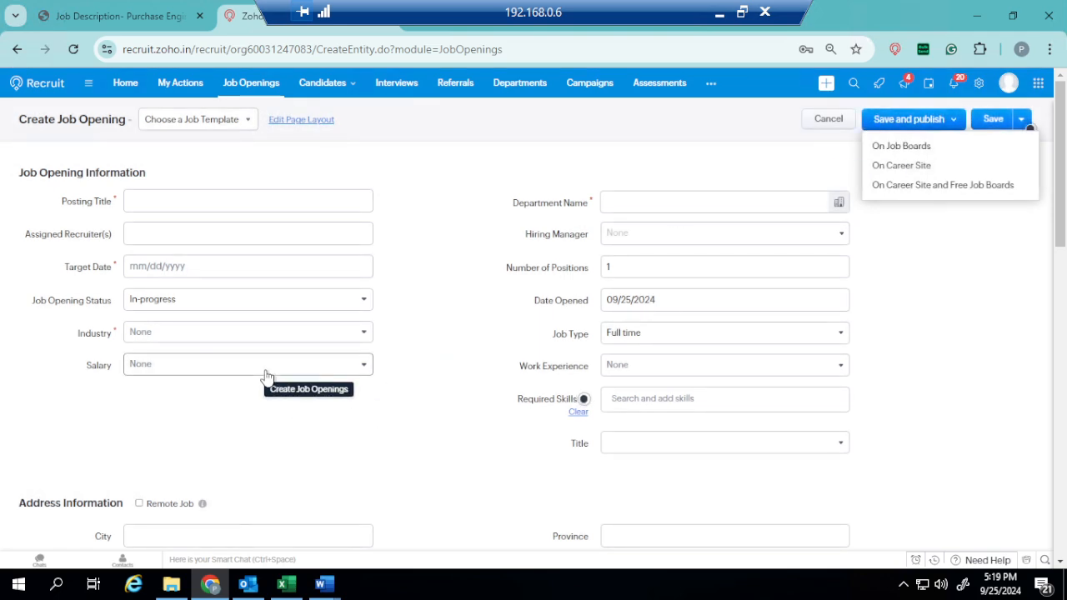
# Enter "Purchase Engineer" as the posting title and "Purchase" as the department name.
pyautogui.click(256, 204)
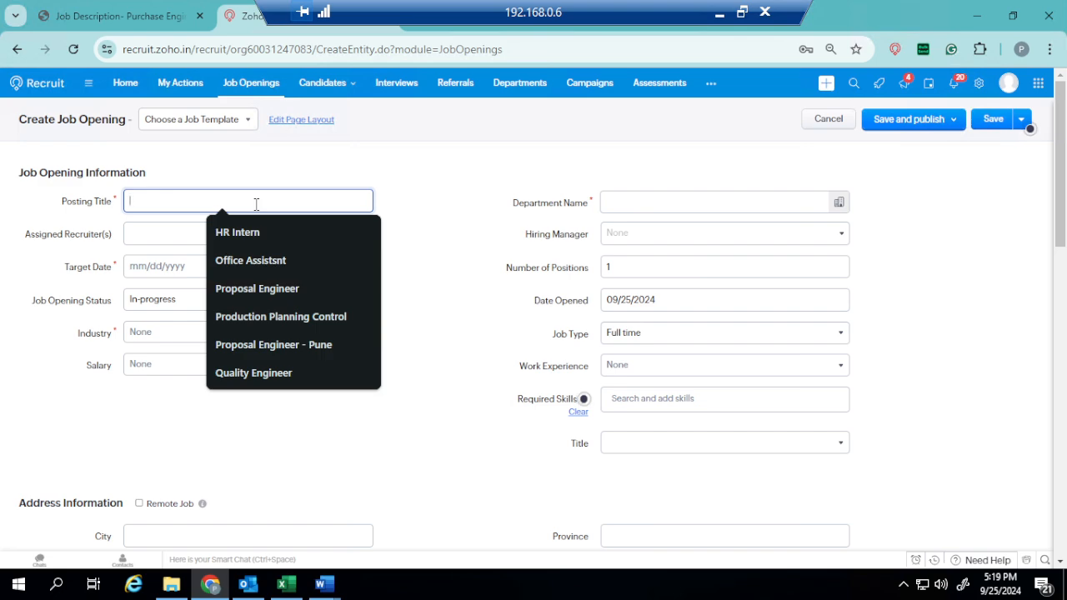
pyautogui.write('Purchase Engineer')
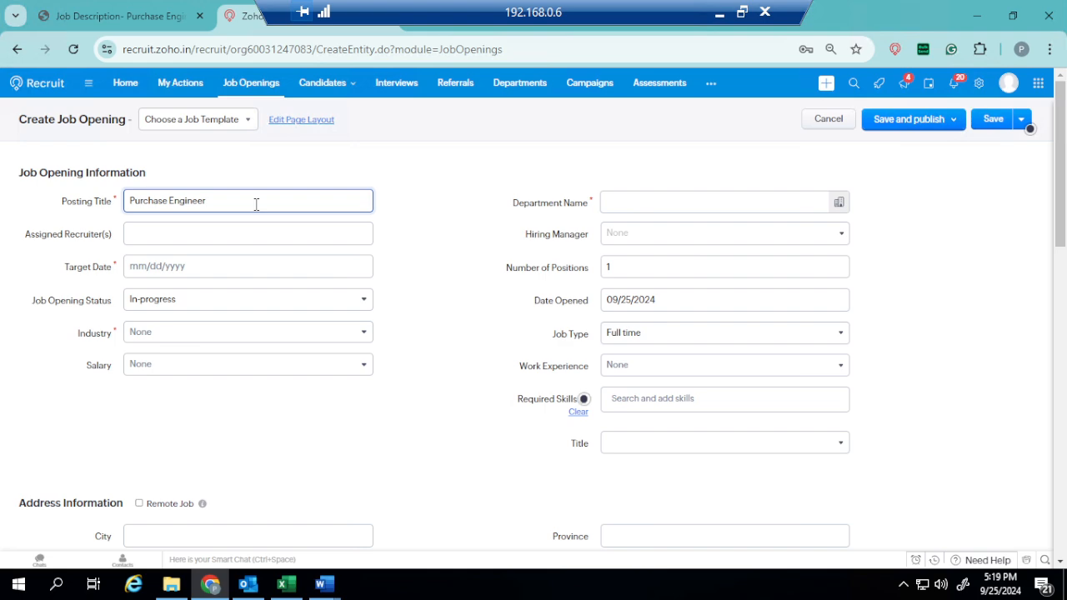
pyautogui.click(620, 200)
pyautogui.write('Purchs')
pyautogui.write('se')
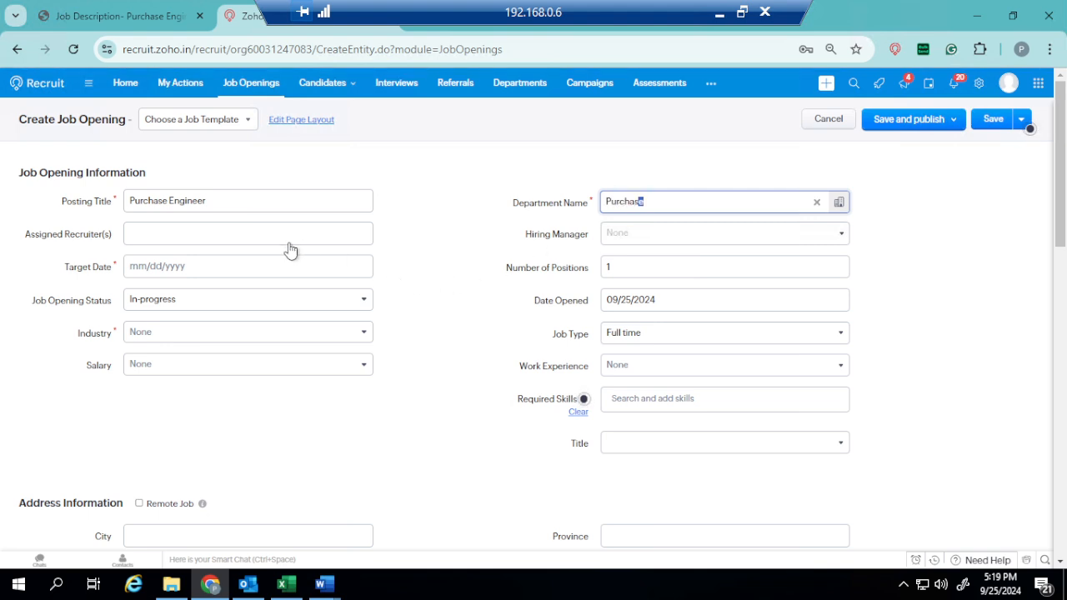
# Assign the first listed user as recruiter and choose the same person as hiring manager.
pyautogui.click(276, 235)
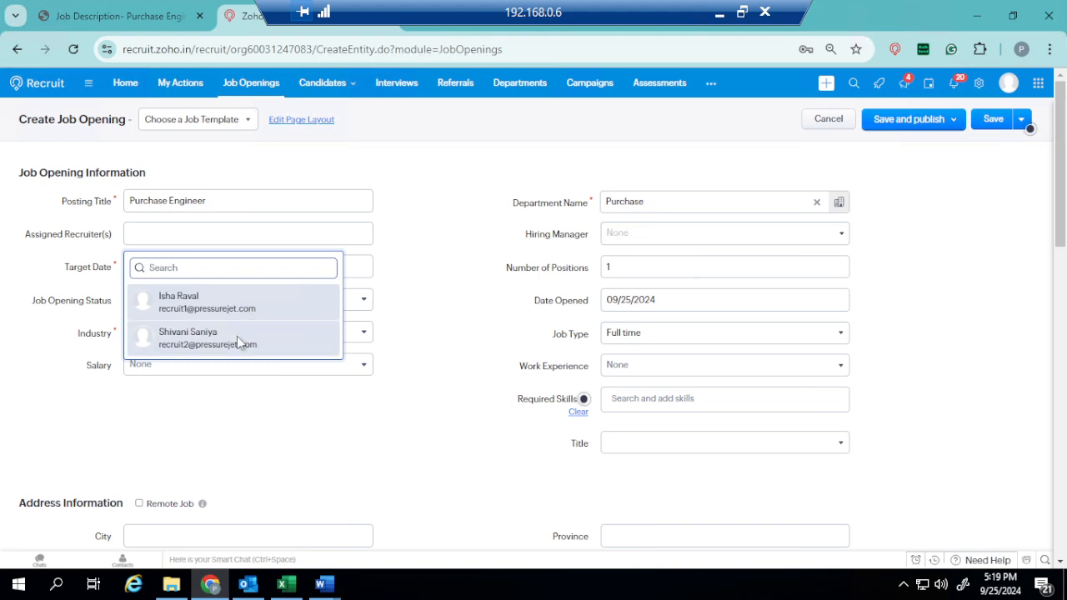
pyautogui.click(239, 301)
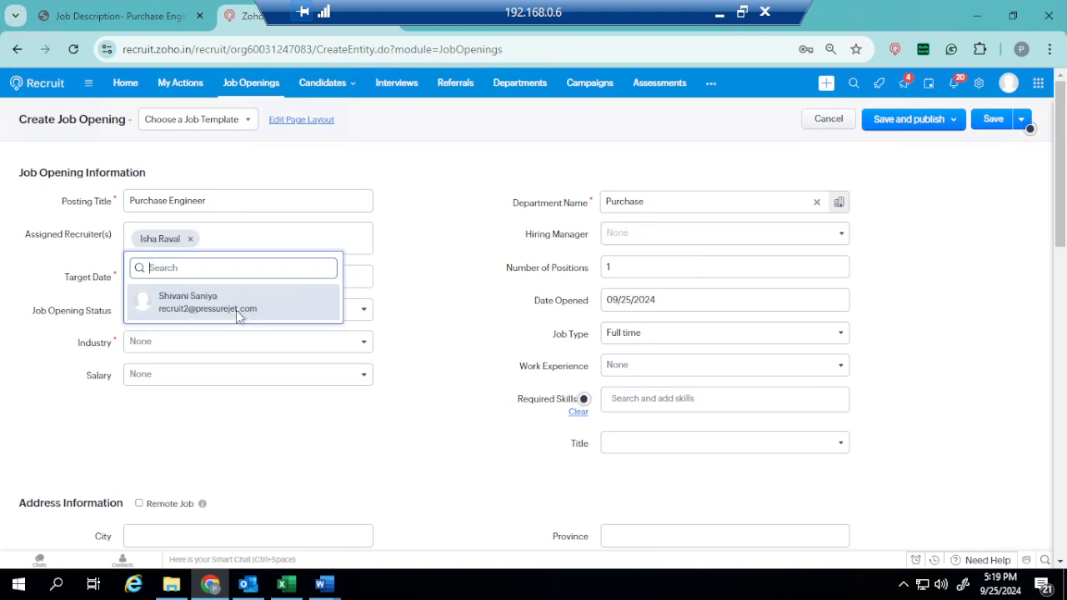
pyautogui.click(432, 283)
pyautogui.click(659, 241)
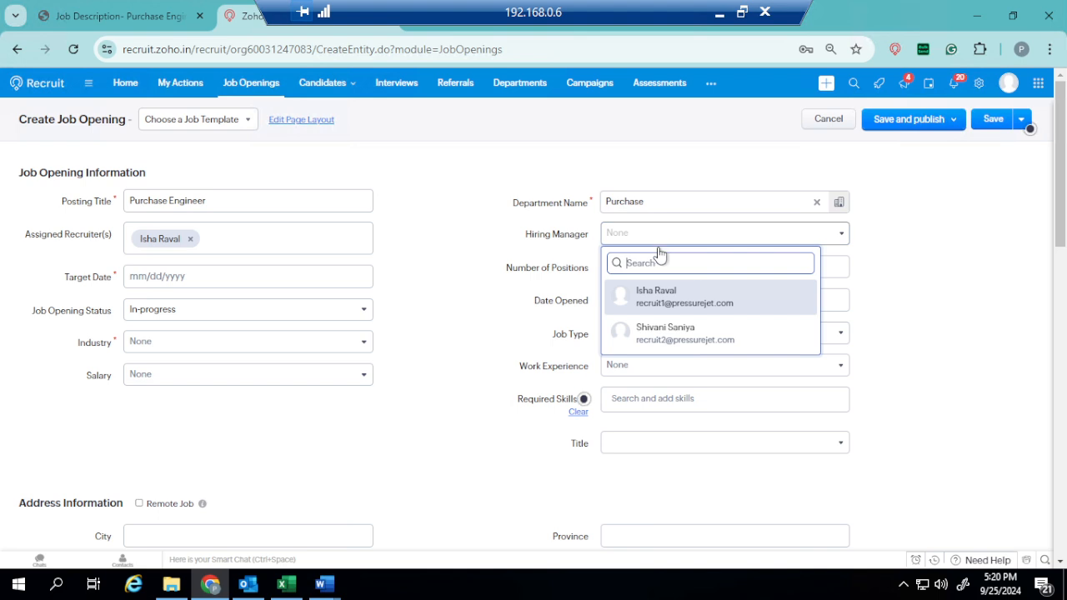
pyautogui.click(669, 300)
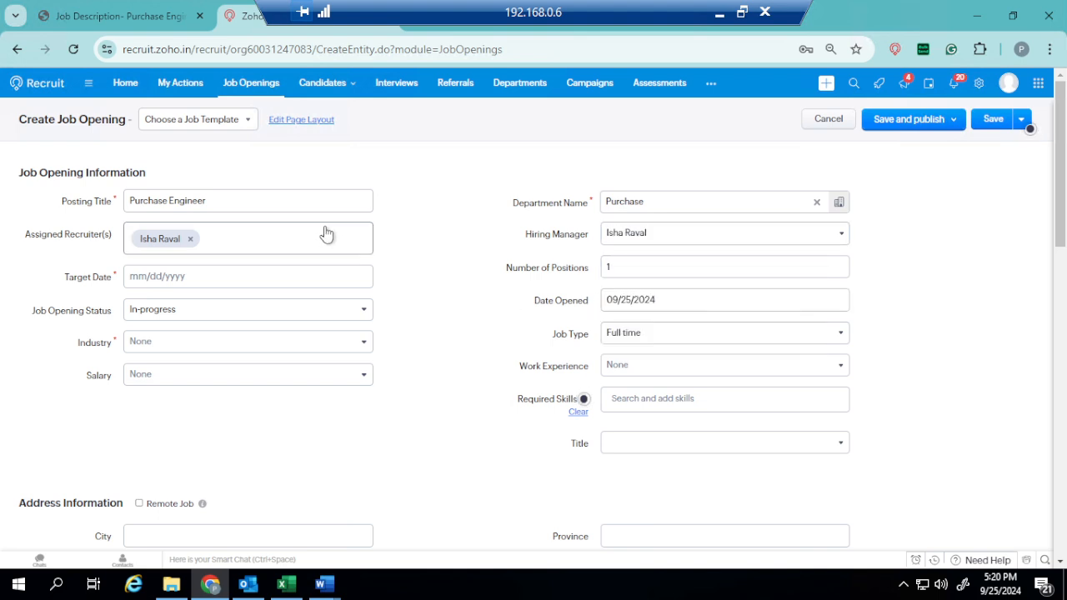
# Set the target date to 10/25/2024 and the number of positions to 2.
pyautogui.click(300, 274)
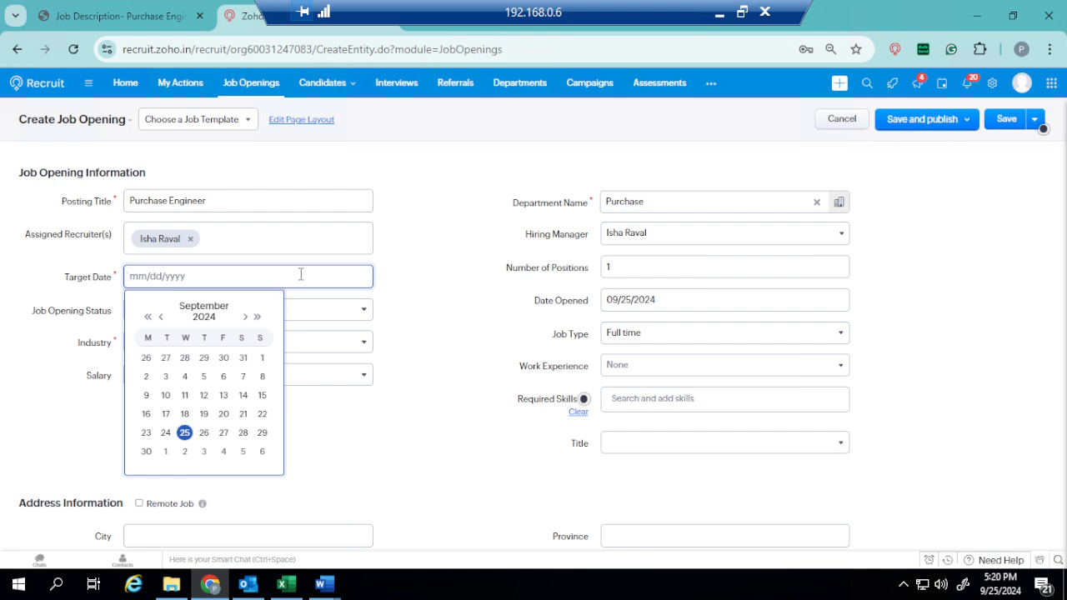
pyautogui.click(245, 317)
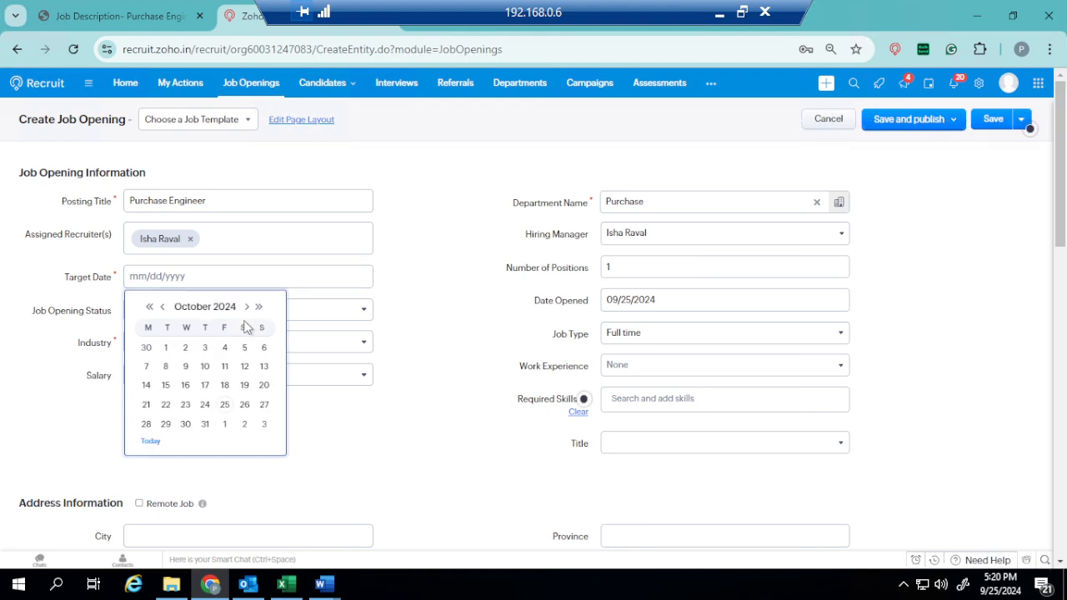
pyautogui.click(223, 405)
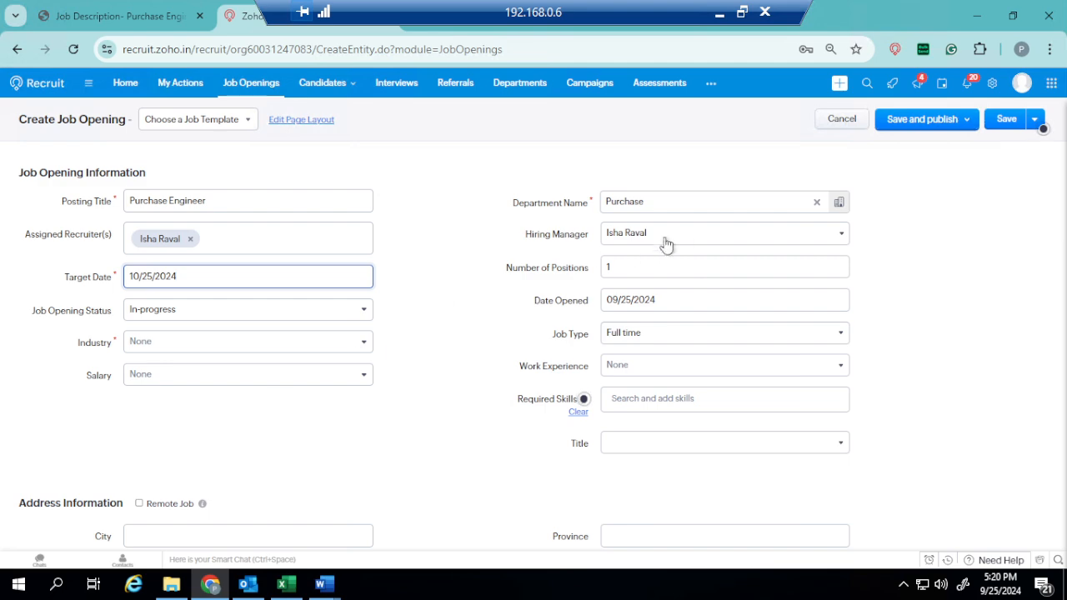
pyautogui.press('BackSpace')
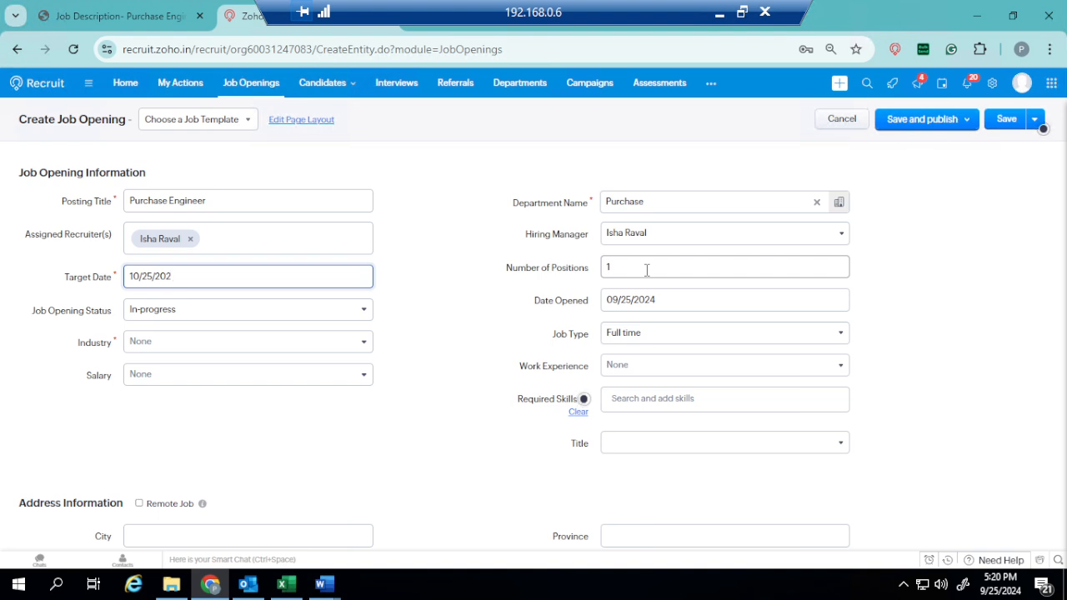
pyautogui.write('4')
pyautogui.click(646, 268)
pyautogui.press('BackSpace')
pyautogui.write('2')
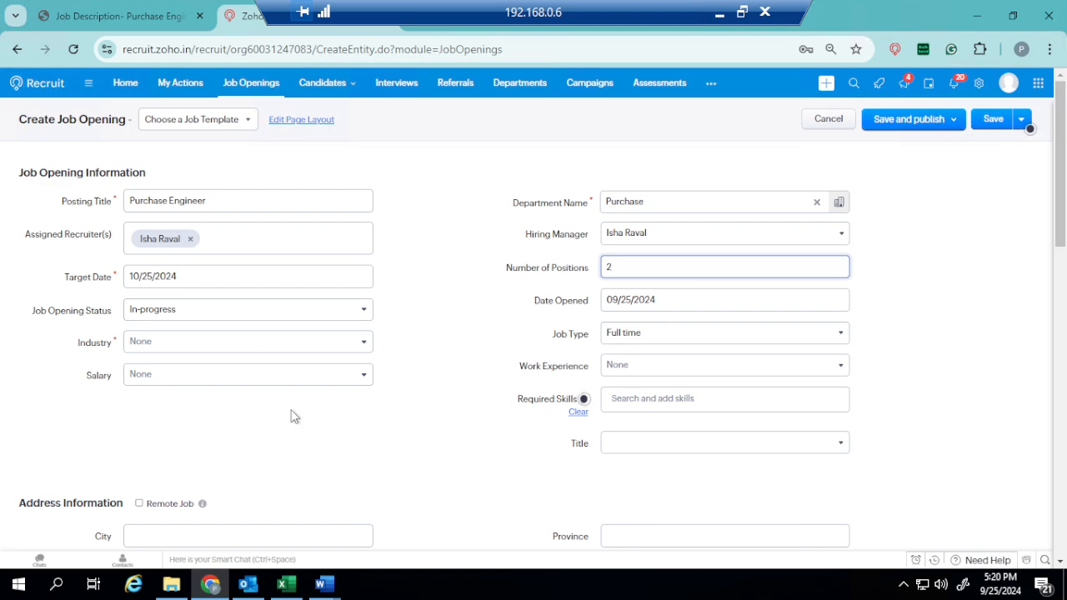
# Set the industry to Manufacturing and the work experience to 4-5 years.
pyautogui.click(334, 348)
pyautogui.write('Manu')
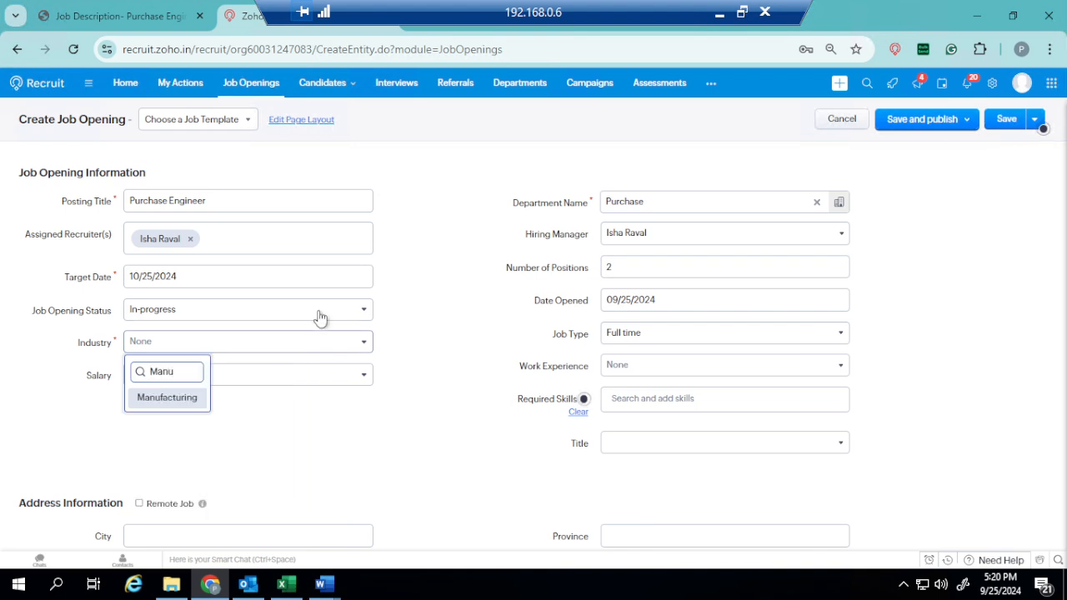
pyautogui.press('Return')
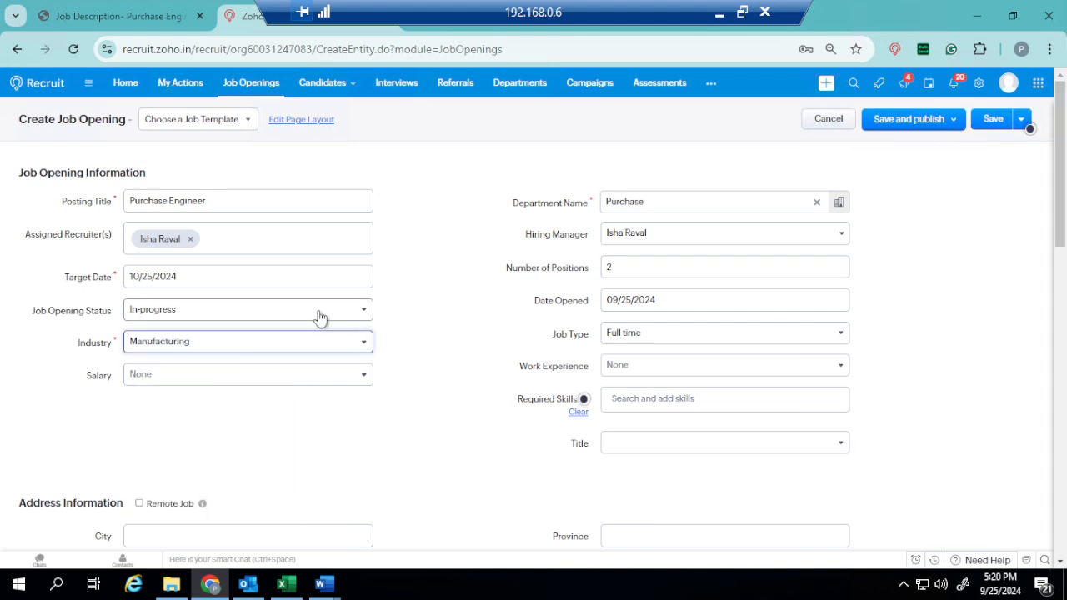
pyautogui.click(671, 367)
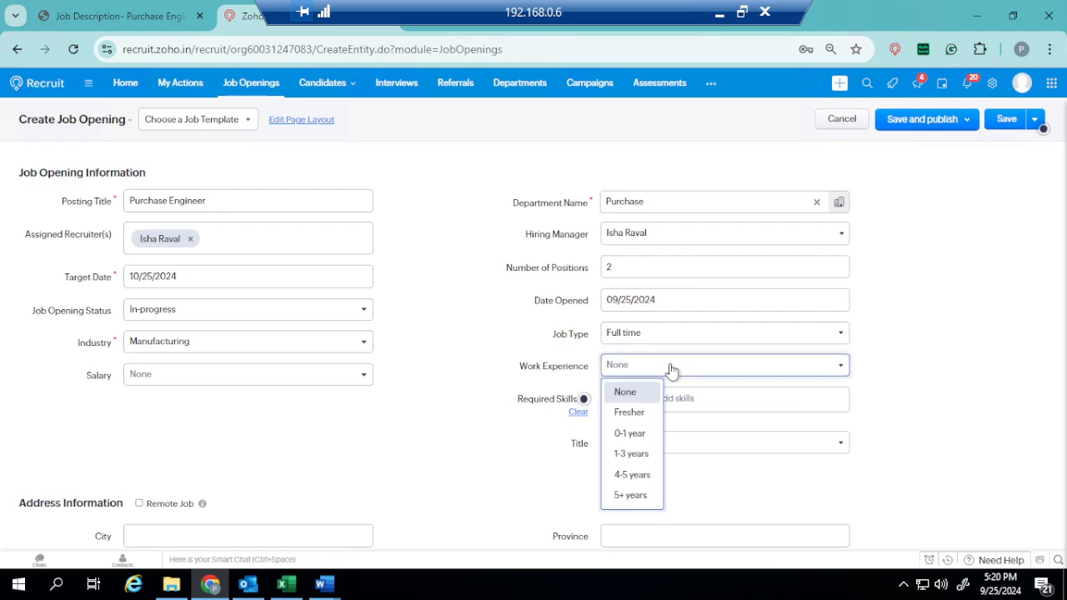
pyautogui.click(625, 481)
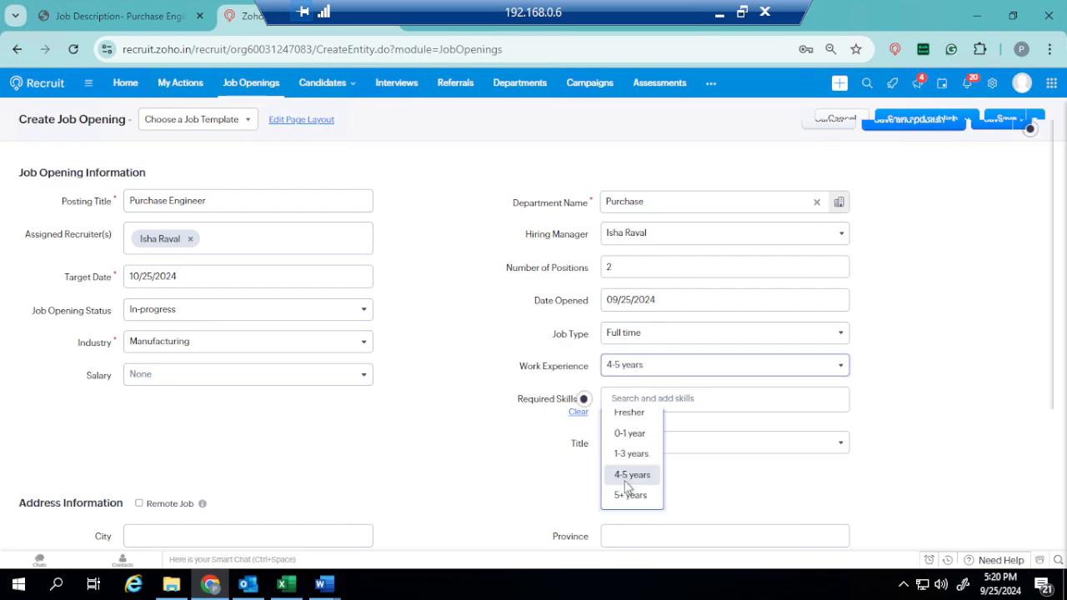
# Search the relevant skills for "negoti" and add "negotiations" as a secondary required skill.
pyautogui.click(672, 395)
pyautogui.write('n')
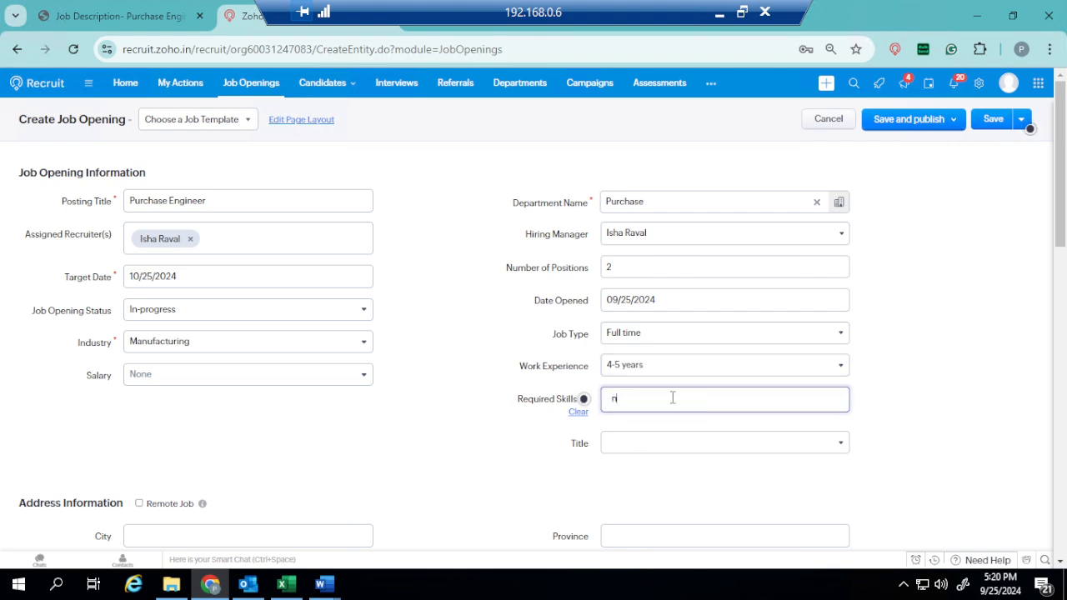
pyautogui.write('eo')
pyautogui.press('BackSpace')
pyautogui.write('goti')
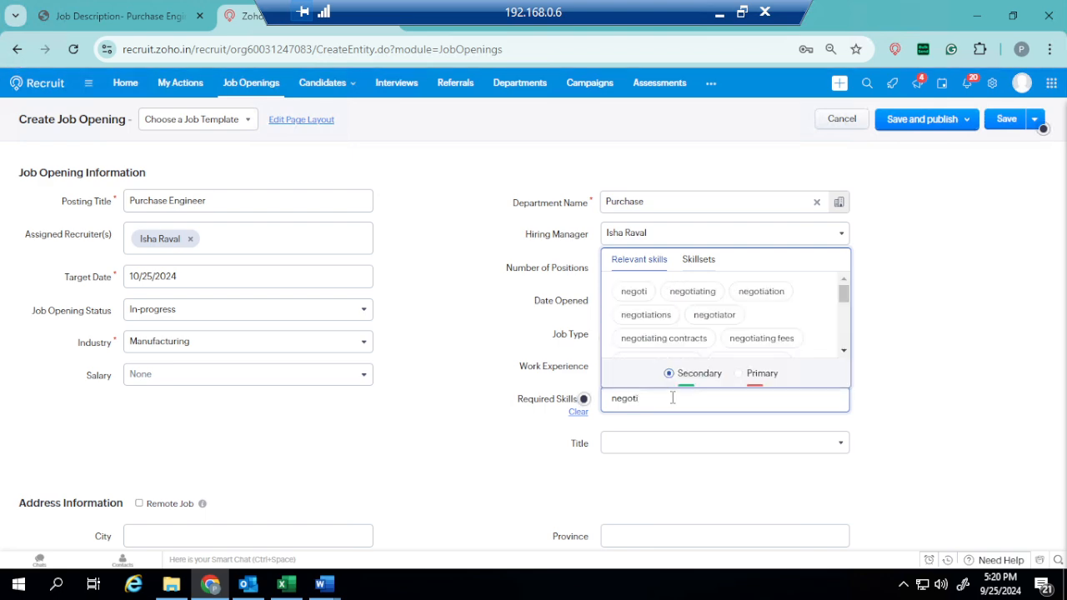
pyautogui.click(657, 331)
# Clear the leftover skill search text and add "supplier management" as a required skill.
pyautogui.press('BackSpace')
pyautogui.press('BackSpace')
pyautogui.press('BackSpace')
pyautogui.press('BackSpace')
pyautogui.press('BackSpace')
pyautogui.press('BackSpace')
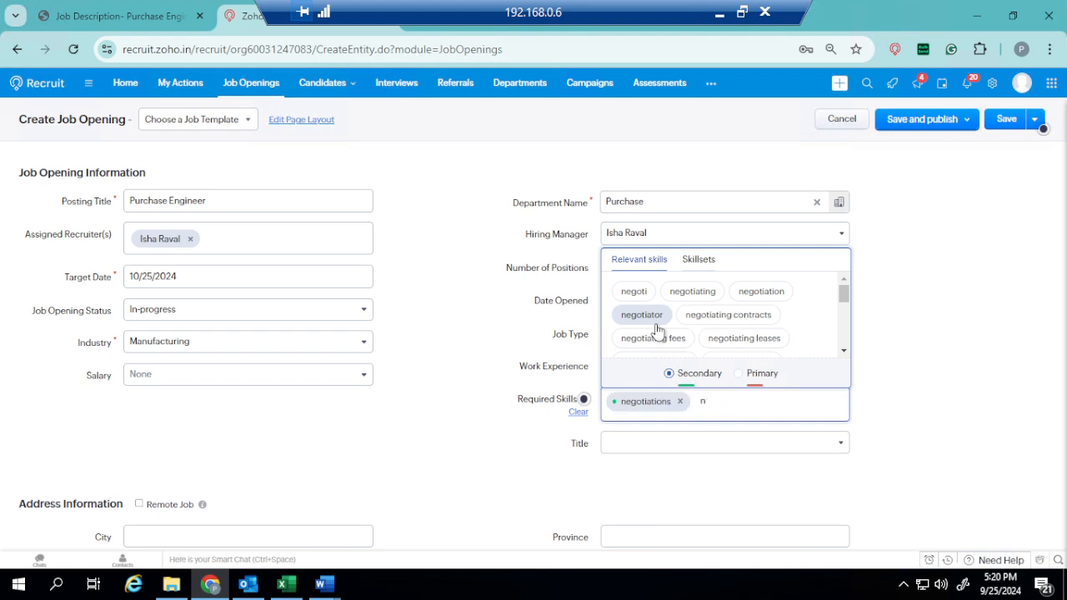
pyautogui.write('suppl')
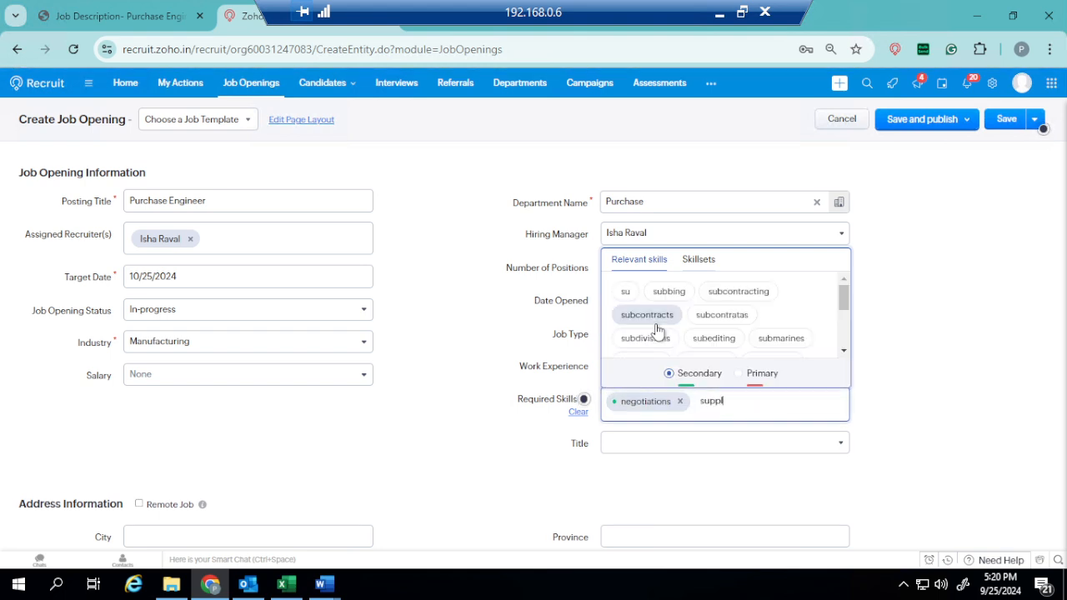
pyautogui.write('iers')
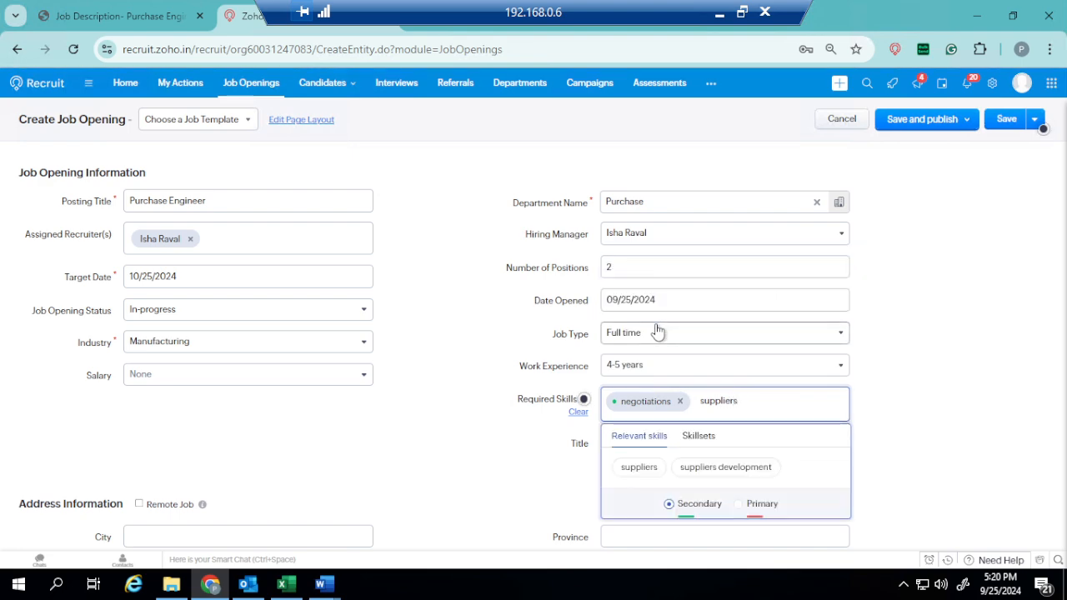
pyautogui.press('BackSpace')
pyautogui.write(' s')
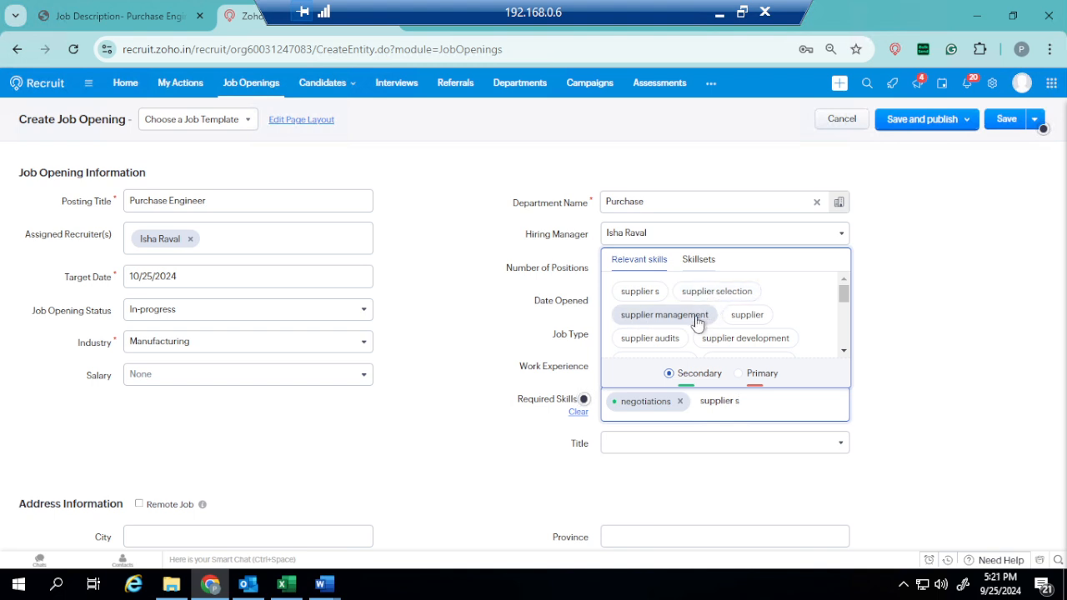
pyautogui.click(696, 322)
# Replace the skill search text with "vendor de" and add "vendor development" as a required skill.
pyautogui.write('vendo')
pyautogui.press('BackSpace')
pyautogui.press('BackSpace')
pyautogui.press('BackSpace')
pyautogui.press('BackSpace')
pyautogui.press('BackSpace')
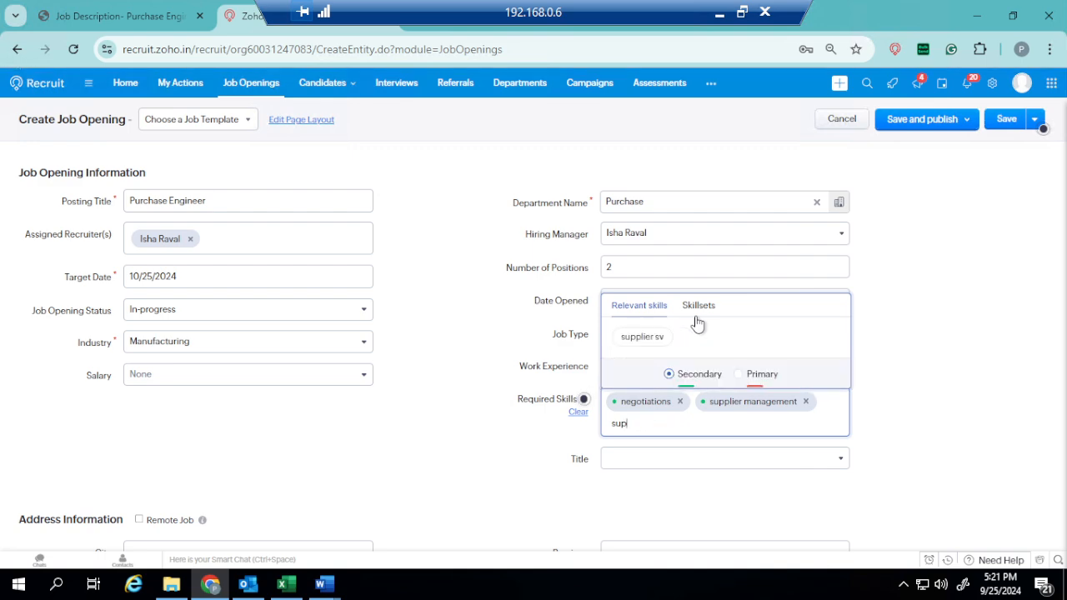
pyautogui.press('BackSpace')
pyautogui.write('ven')
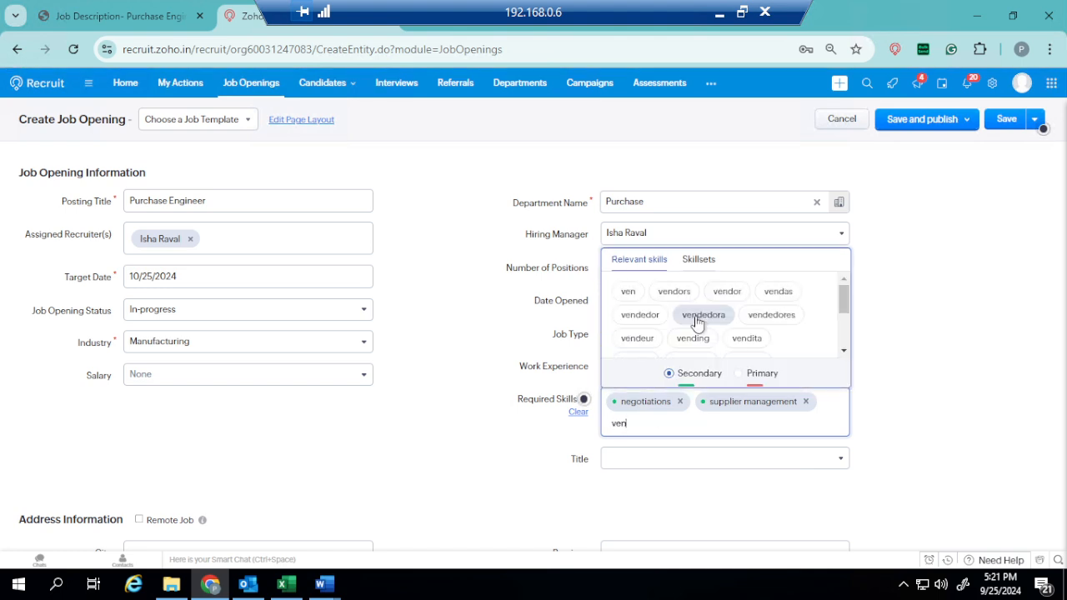
pyautogui.write('dor de')
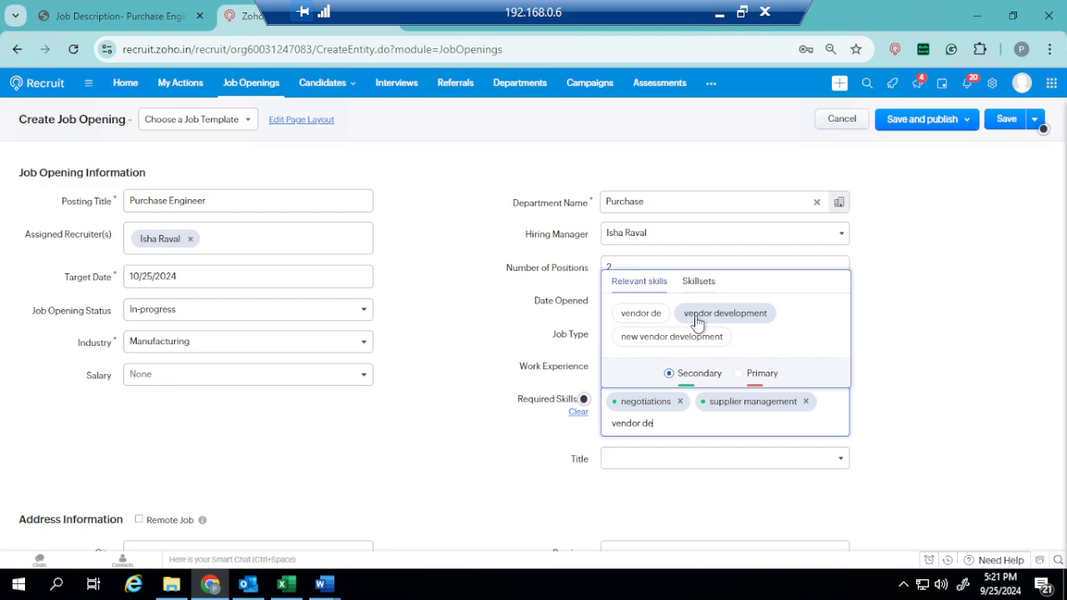
pyautogui.click(697, 323)
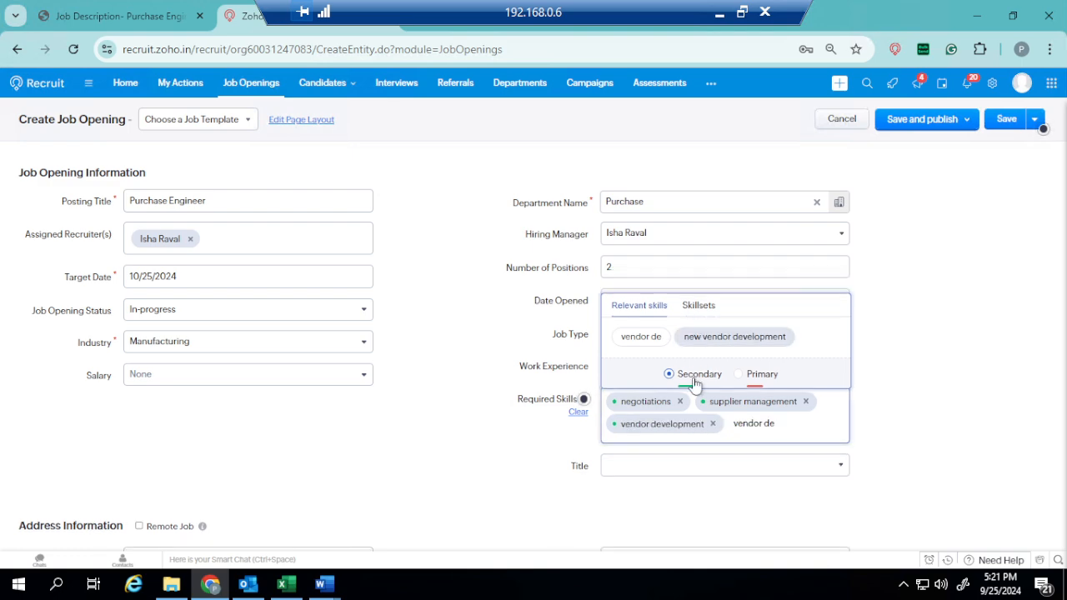
# Search the relevant skills for "communi" and add "communications" as a required skill.
pyautogui.write('v')
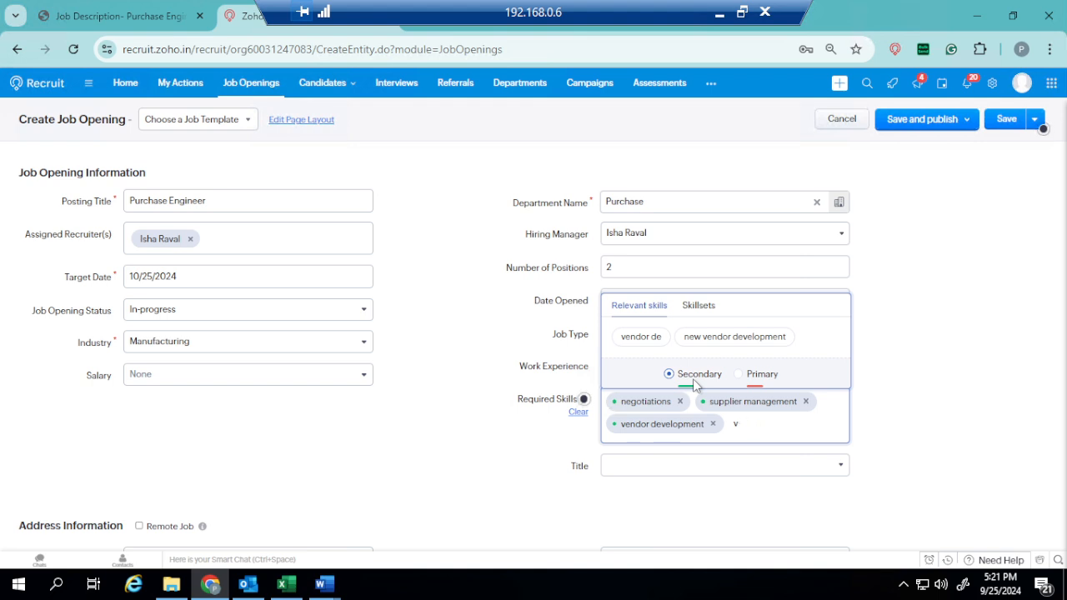
pyautogui.press('BackSpace')
pyautogui.write('commu')
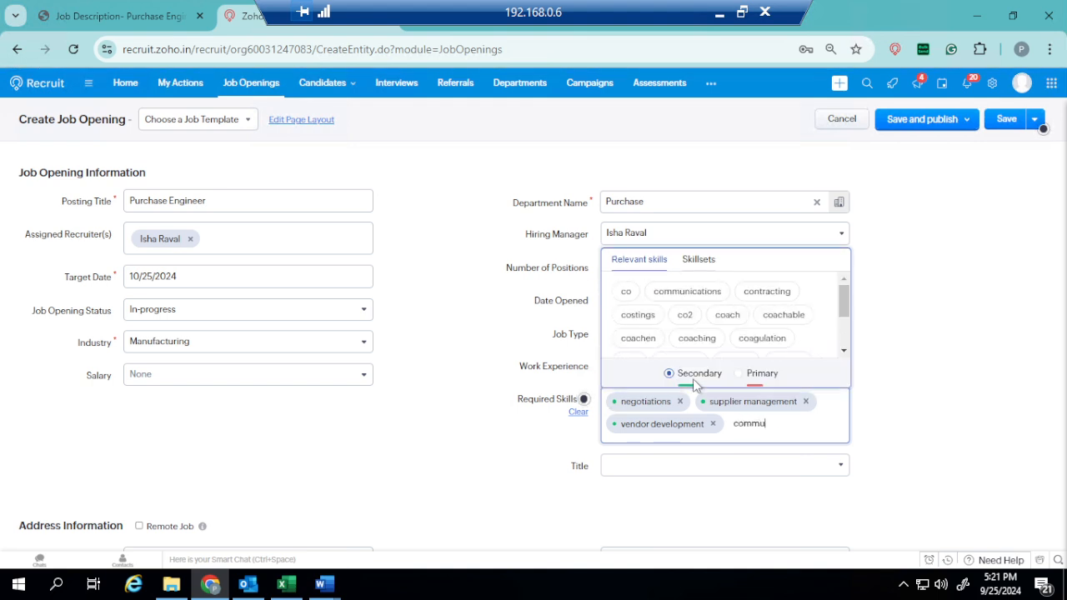
pyautogui.write('ni')
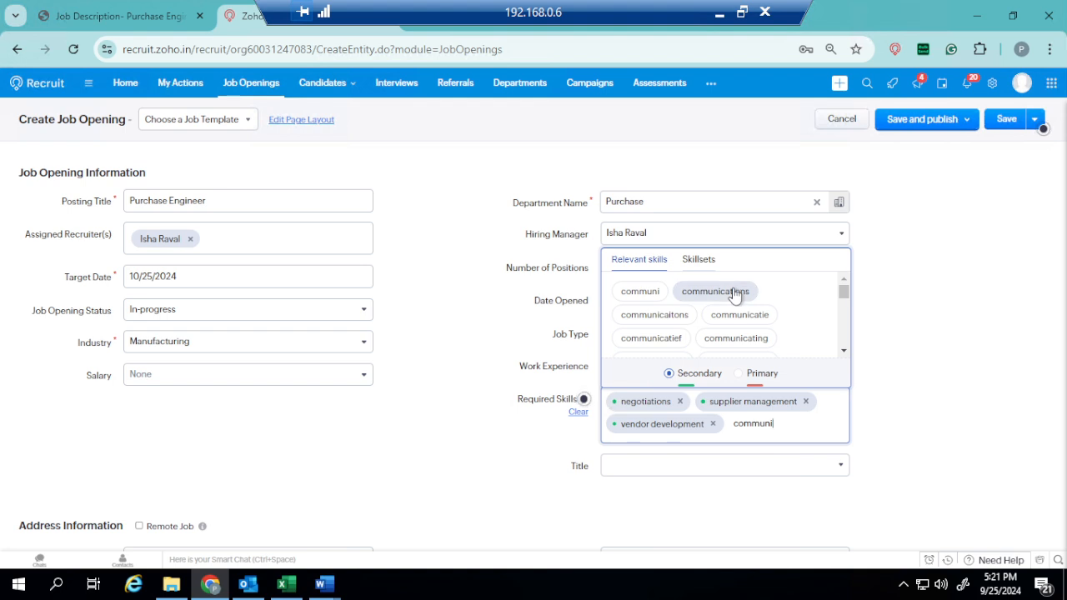
pyautogui.click(734, 292)
pyautogui.click(734, 292)
pyautogui.click(734, 292)
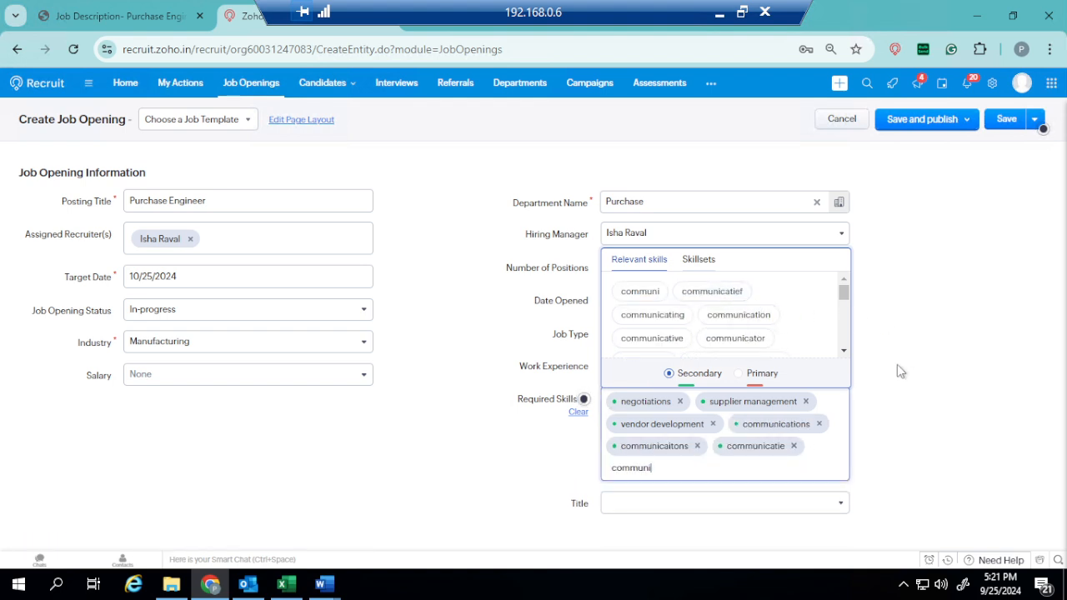
# Remove the extra skills "communicatie" and "communicaitons" from the required skills.
pyautogui.click(794, 448)
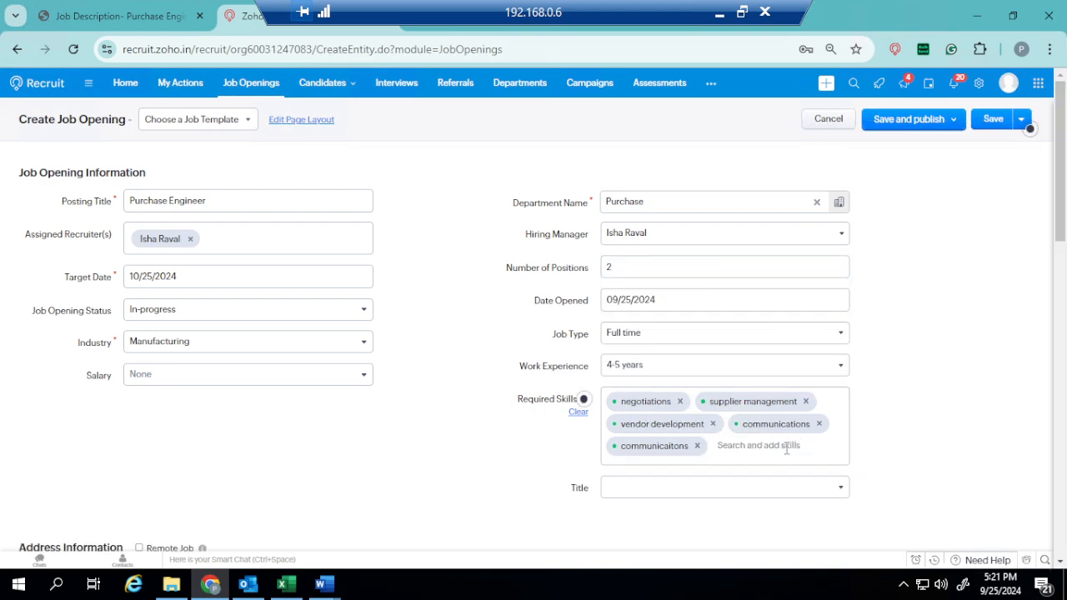
pyautogui.click(698, 447)
pyautogui.click(671, 448)
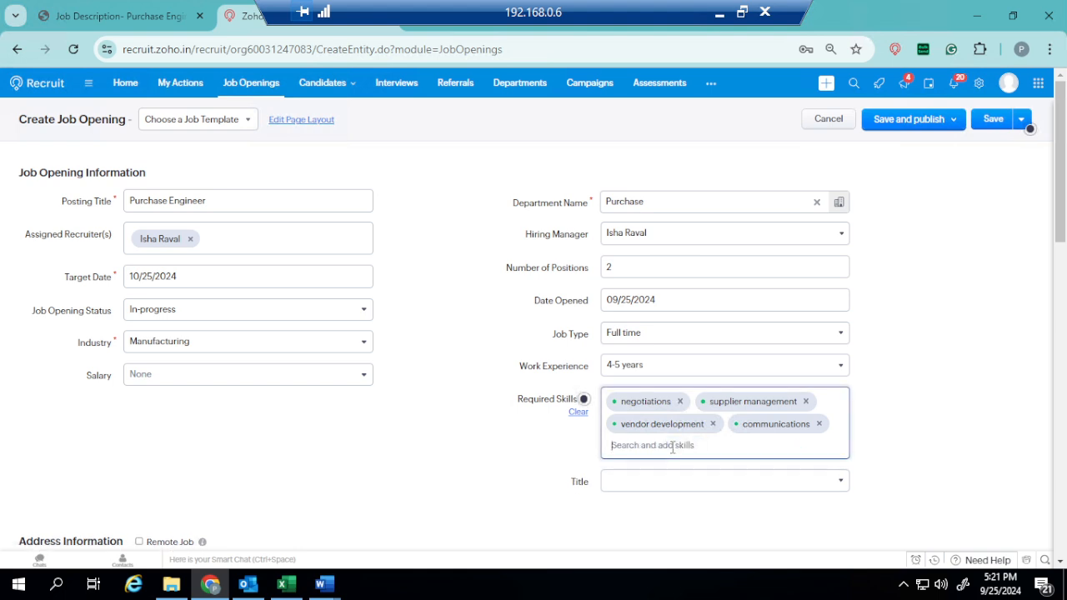
# Search the relevant skills for "sourci", add "supplier sourcing" as a required skill and clear the leftover search text.
pyautogui.write('sou')
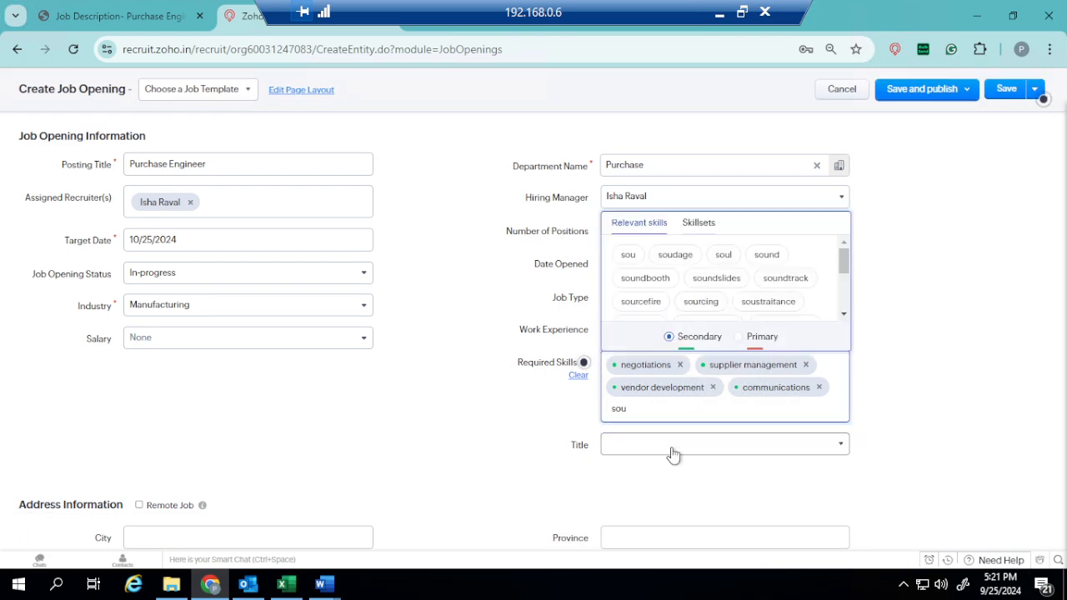
pyautogui.write('rci')
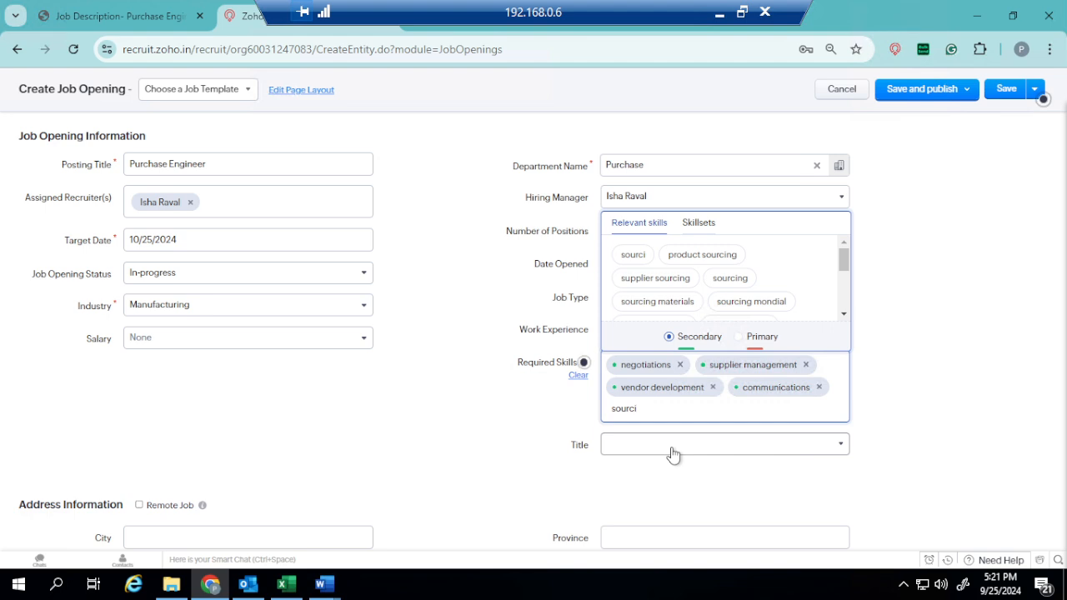
pyautogui.click(655, 279)
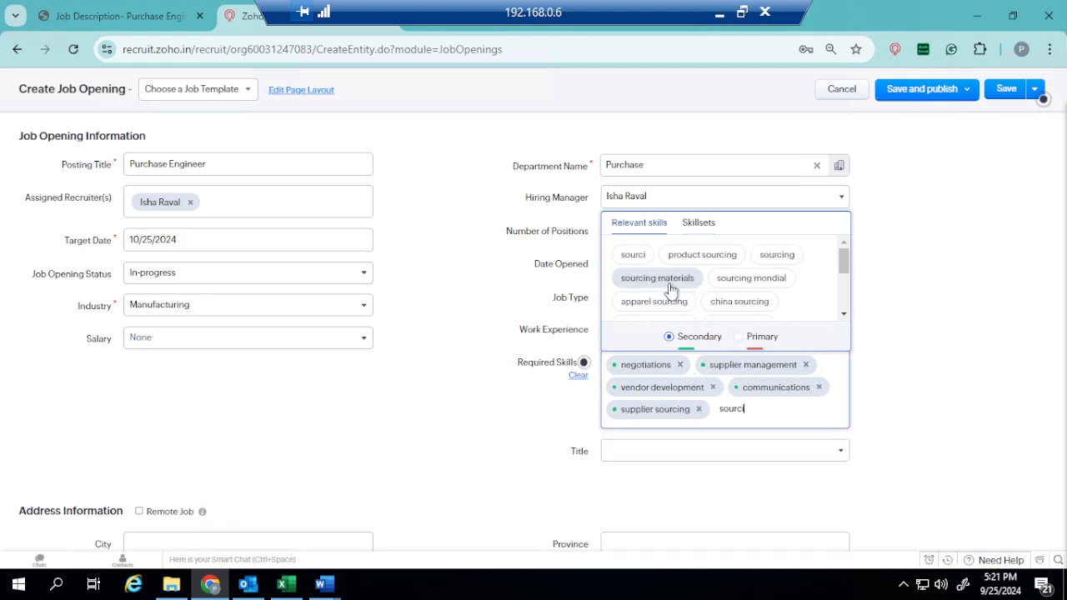
pyautogui.press('BackSpace')
pyautogui.press('BackSpace')
pyautogui.press('BackSpace')
pyautogui.press('BackSpace')
pyautogui.press('BackSpace')
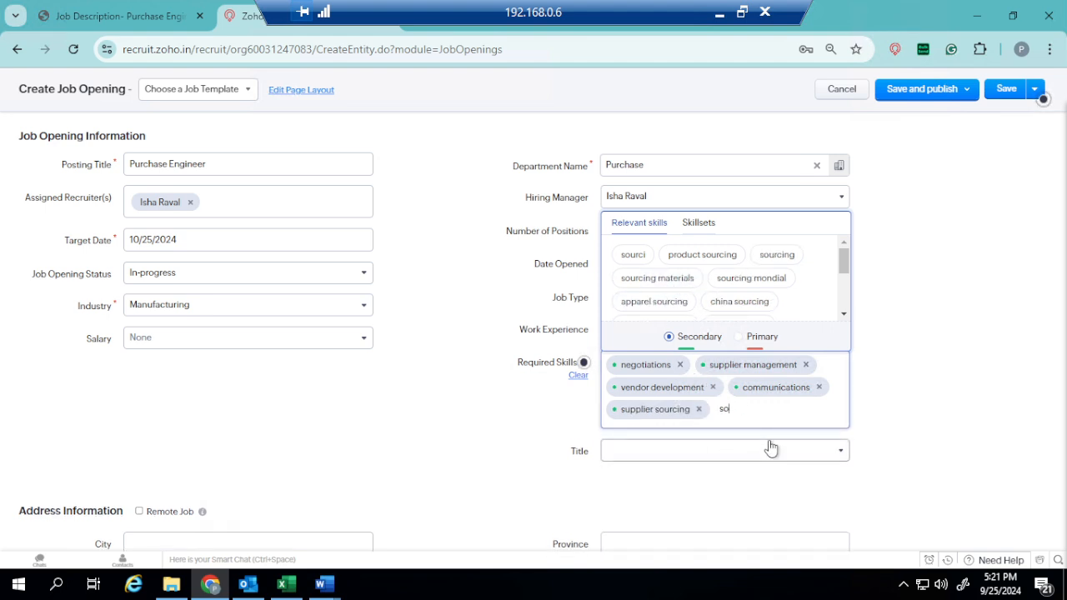
pyautogui.click(512, 448)
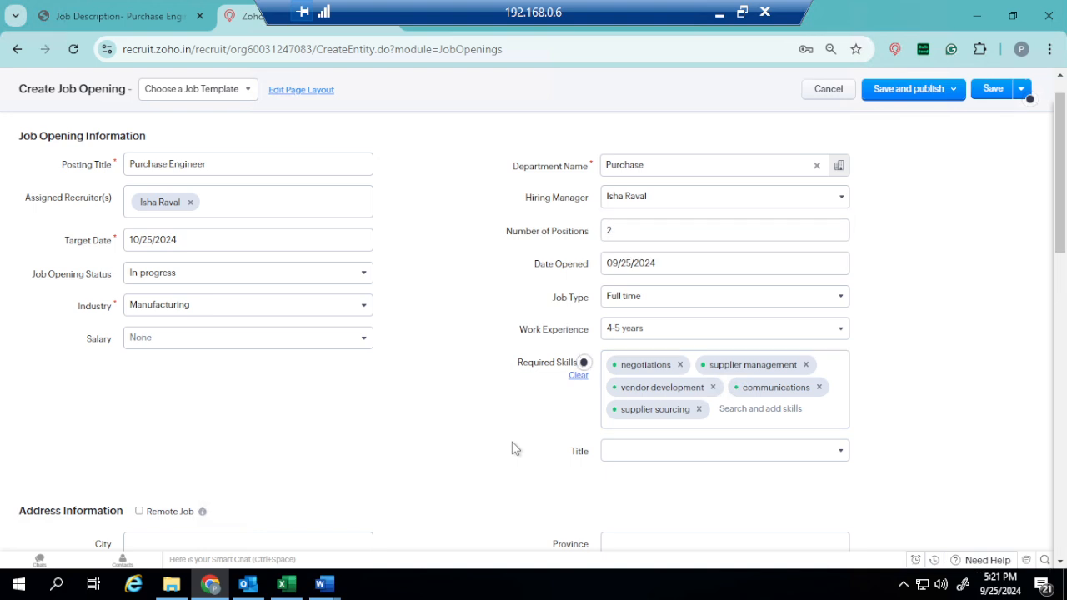
# Set the job opening's salary to 10 K+.
pyautogui.click(356, 340)
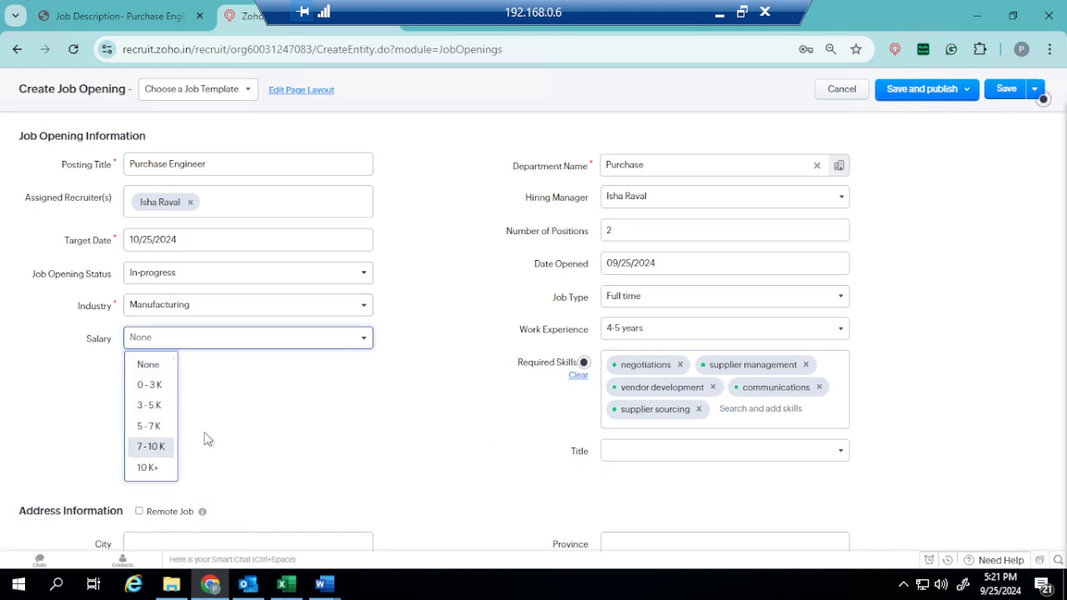
pyautogui.click(147, 469)
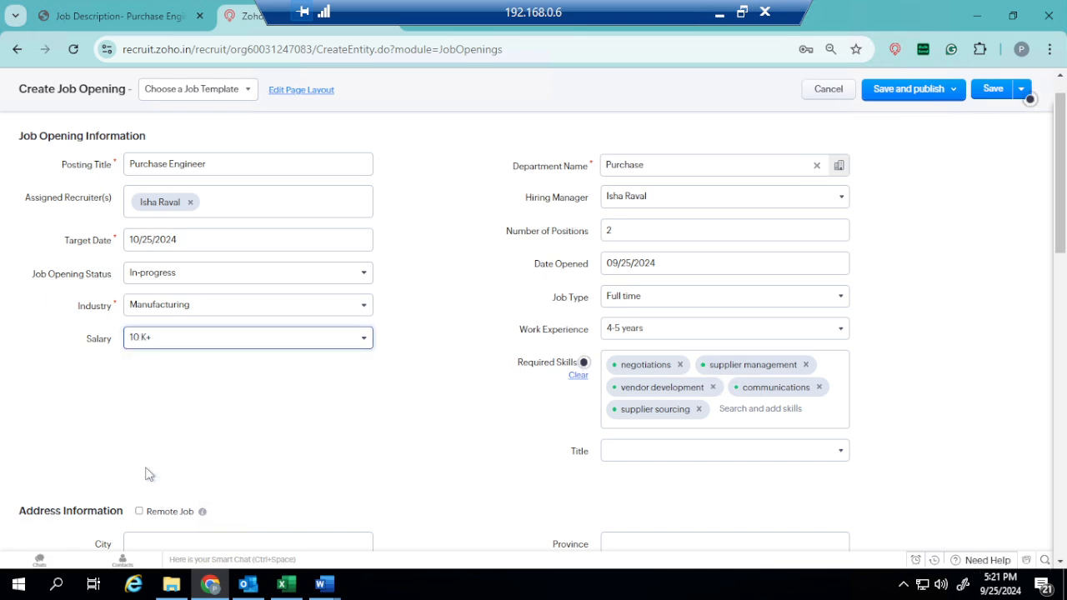
# Fill in the address information with Ahmedabad as the city and India as the country.
pyautogui.scroll(-5, 386, 349)
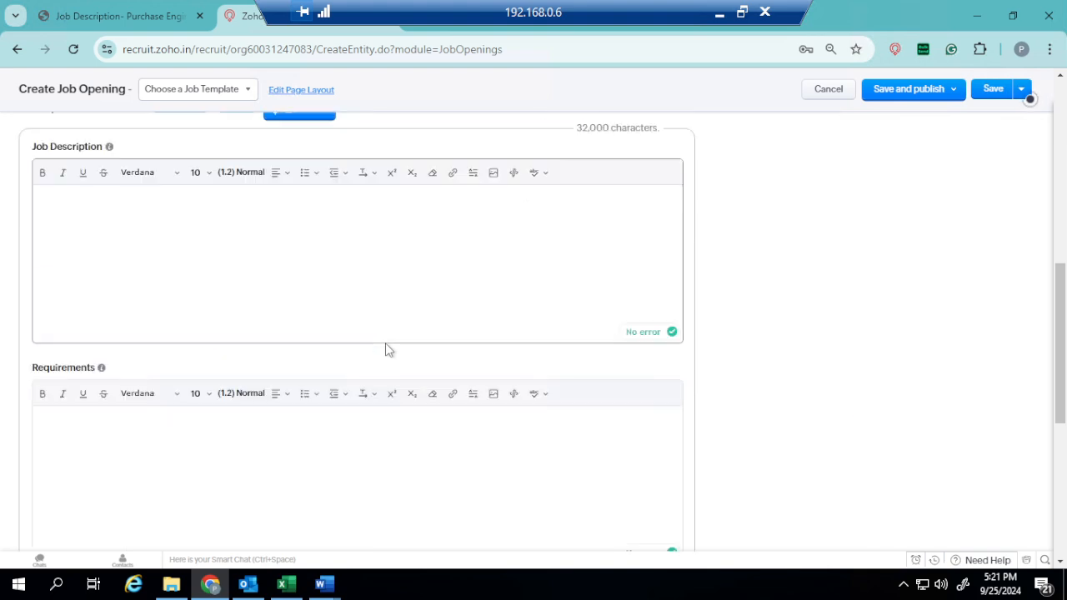
pyautogui.scroll(3, 850, 226)
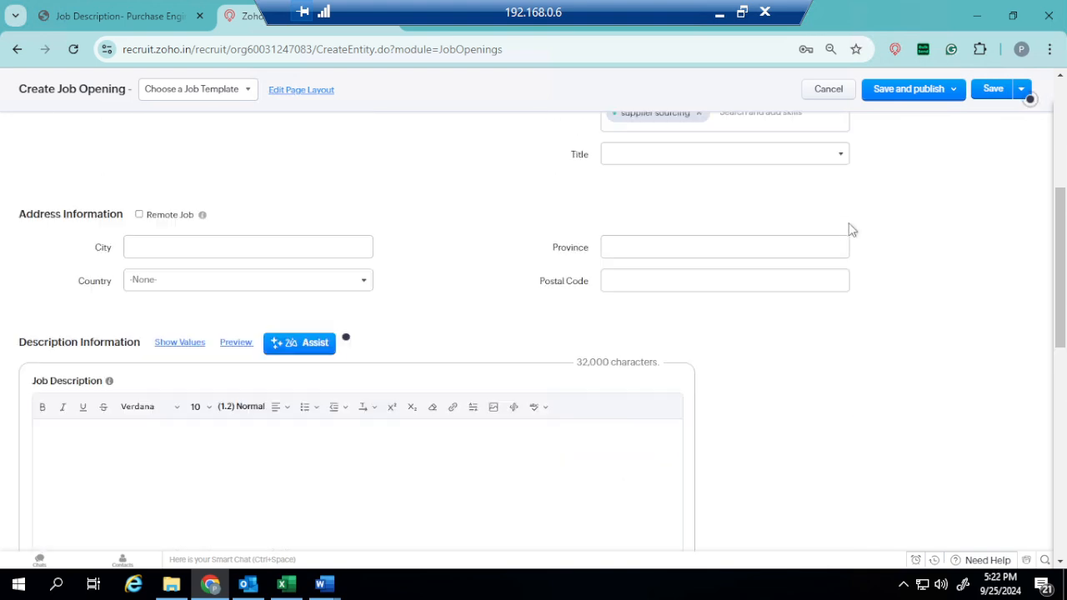
pyautogui.click(238, 250)
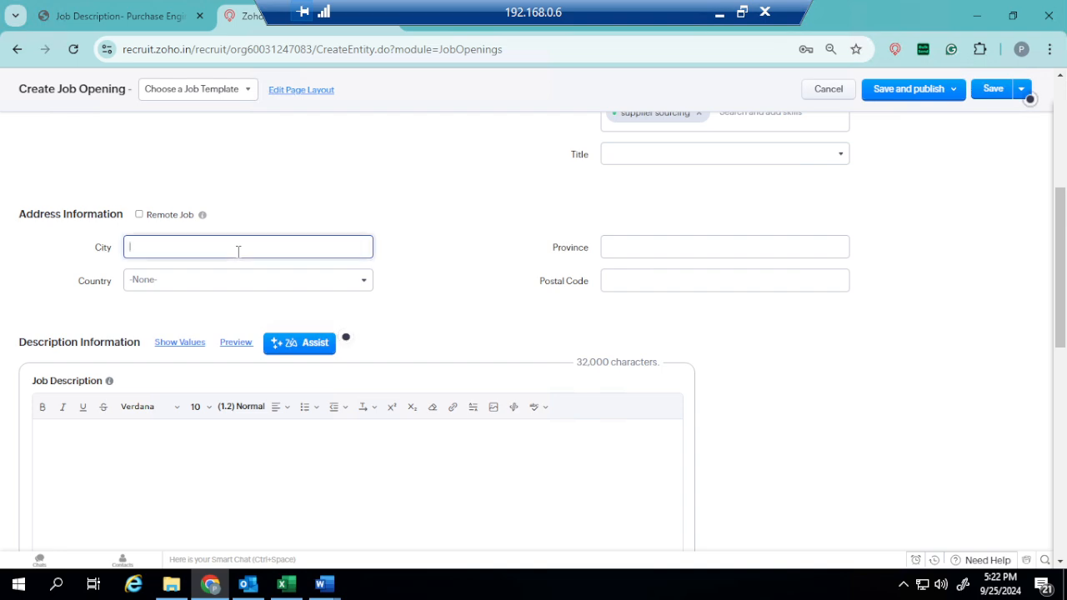
pyautogui.write('Indi')
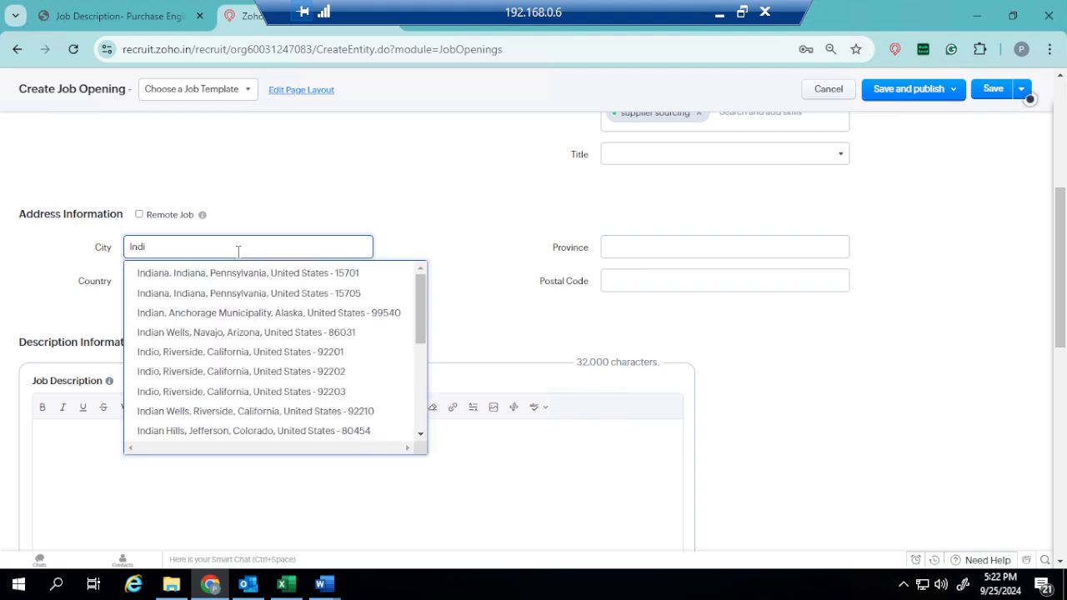
pyautogui.write('Ahmeda')
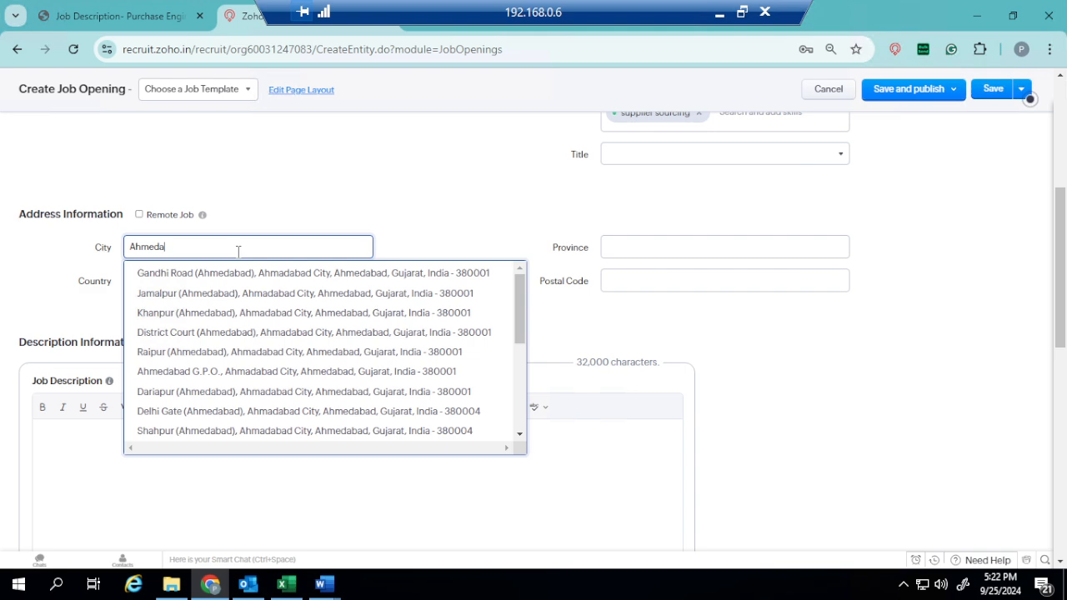
pyautogui.write('bad')
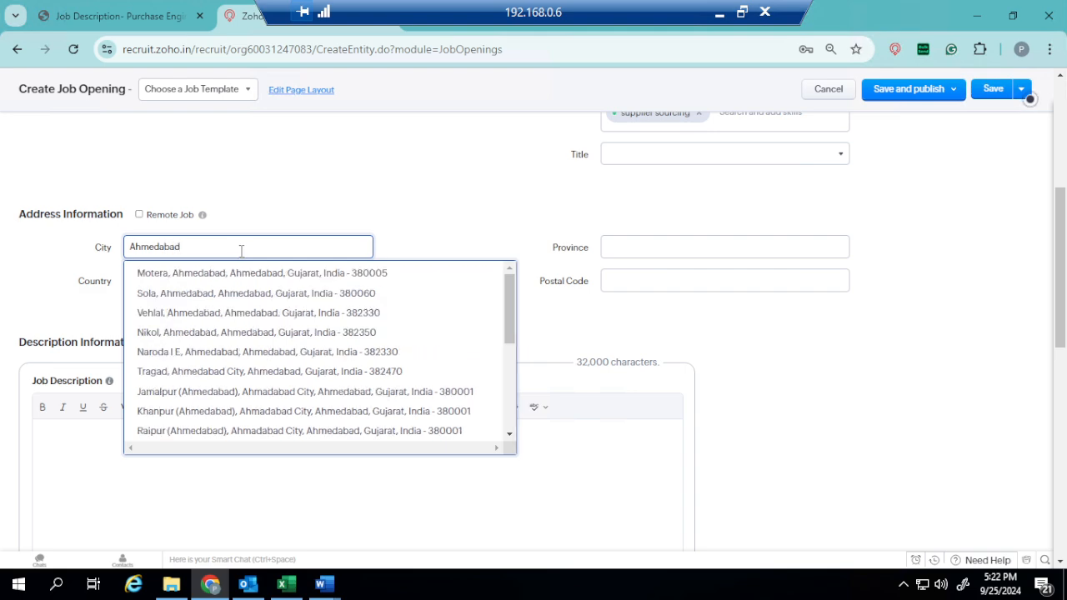
pyautogui.click(411, 164)
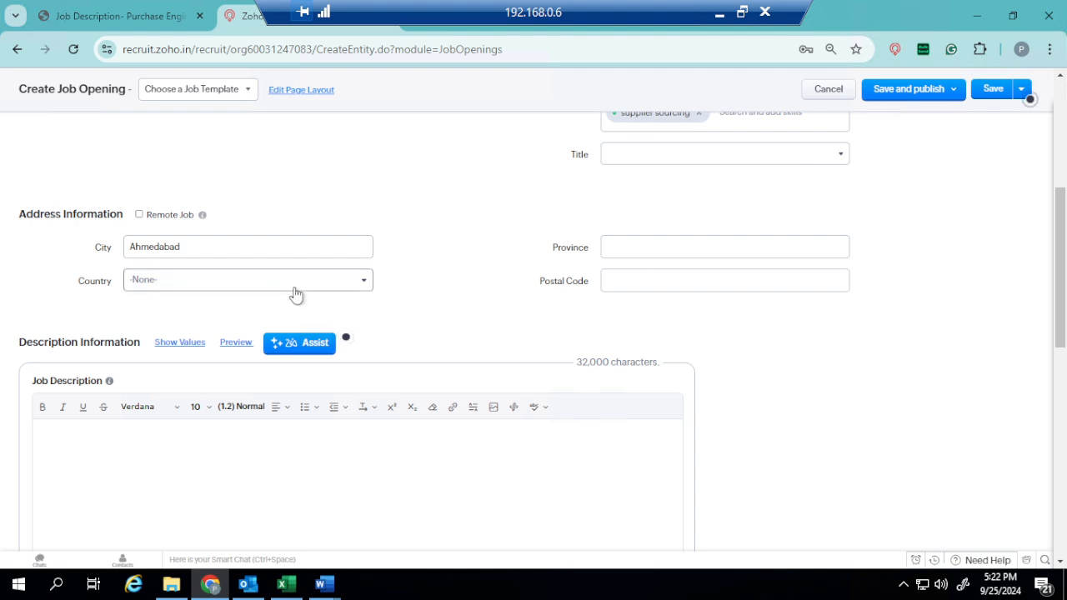
pyautogui.click(317, 290)
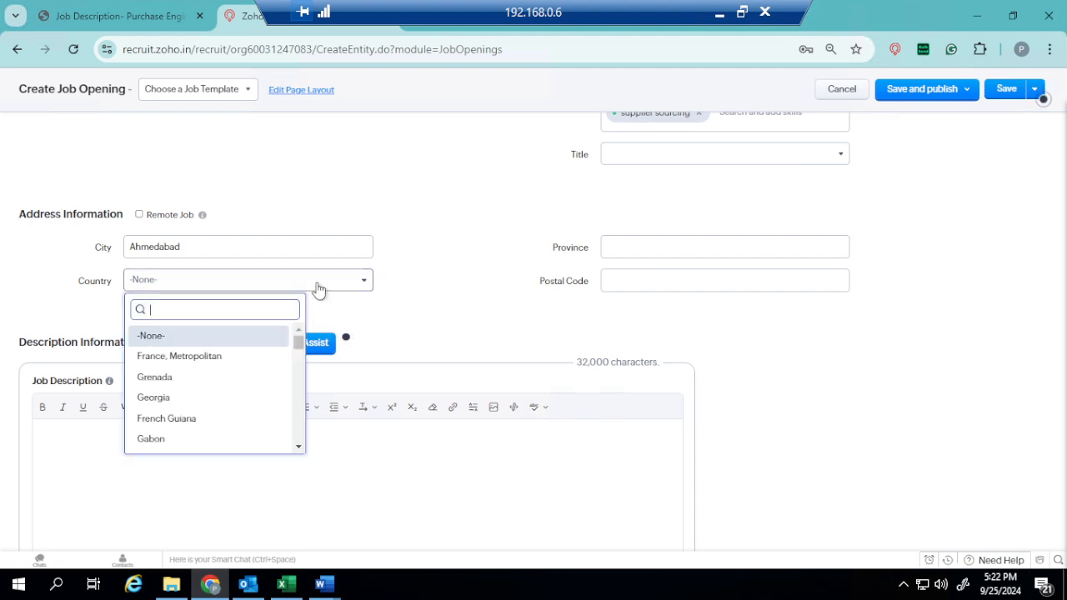
pyautogui.write('i')
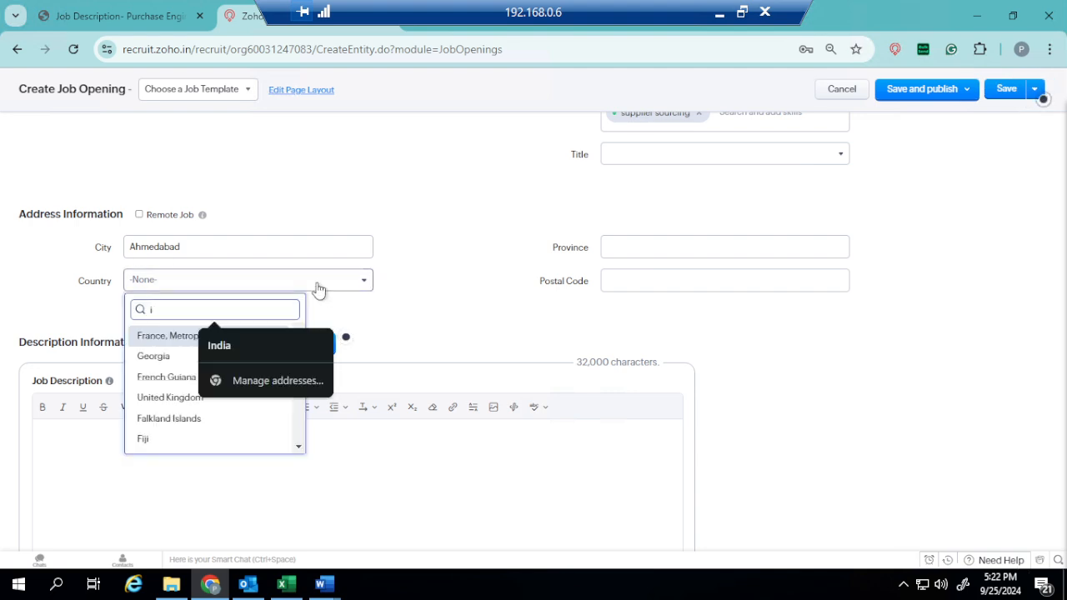
pyautogui.write('nd')
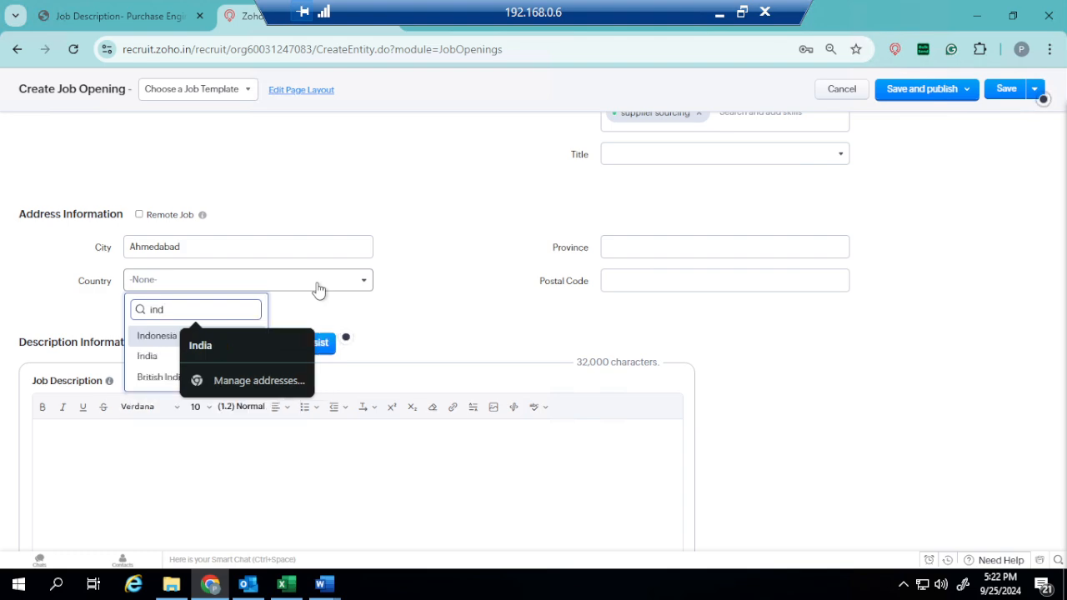
pyautogui.click(144, 363)
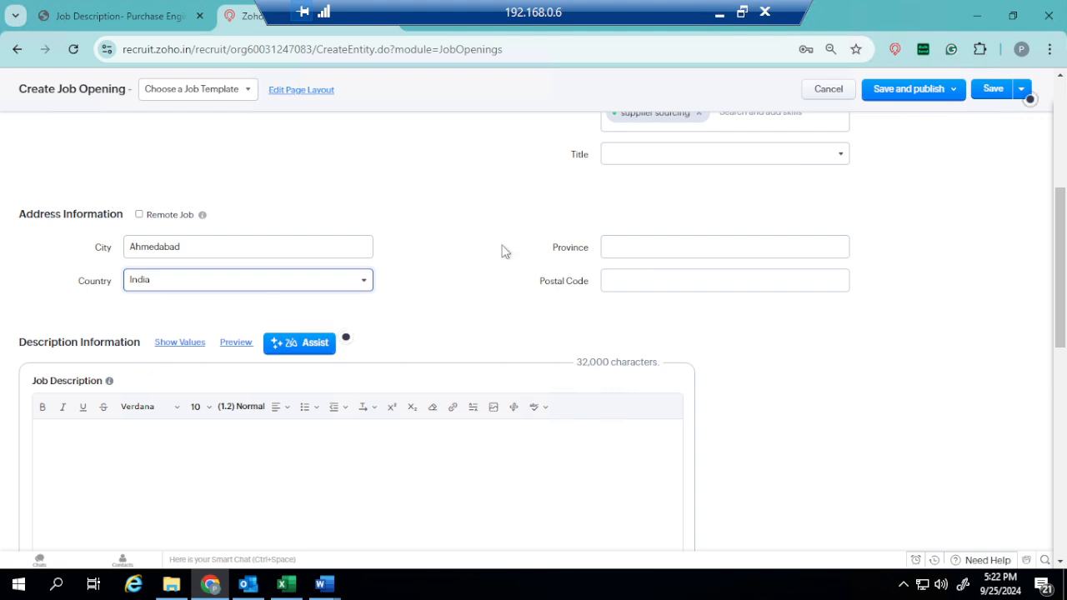
# Make the Job Description field ready for input, switch to the Purchase Engineer PDF and locate its Job Description section.
pyautogui.scroll(-2, 502, 247)
pyautogui.click(231, 331)
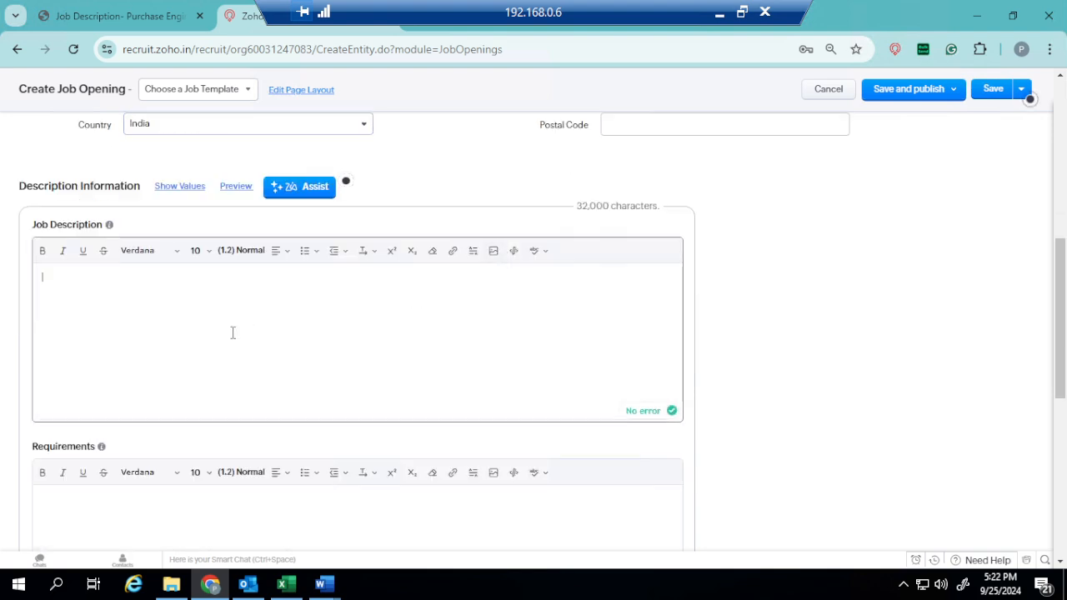
pyautogui.click(123, 18)
pyautogui.scroll(5, 391, 332)
pyautogui.scroll(3, 391, 332)
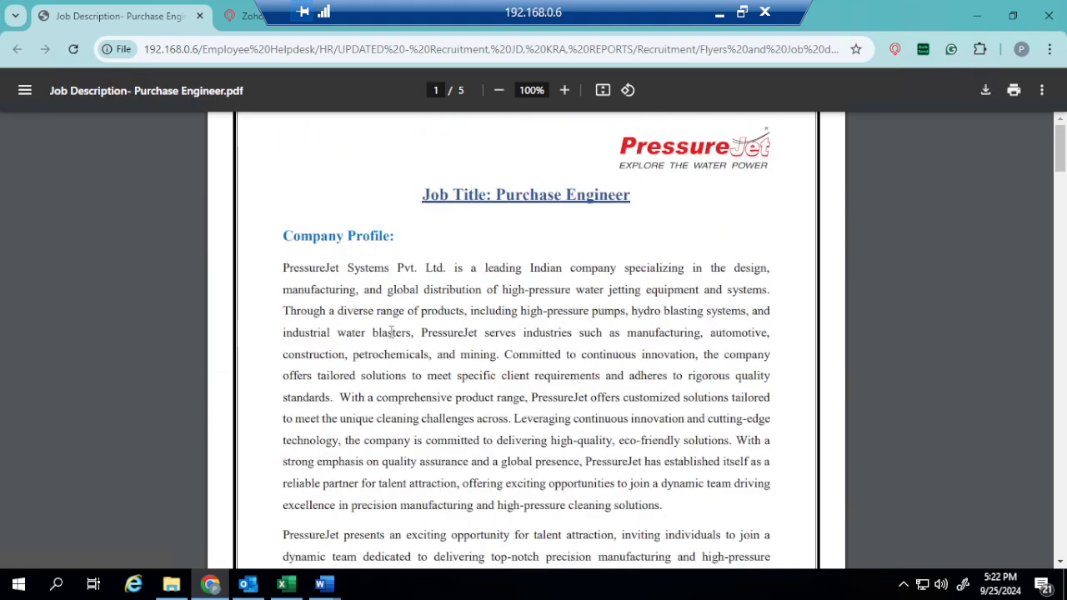
pyautogui.scroll(-10, 391, 332)
pyautogui.scroll(-10, 391, 331)
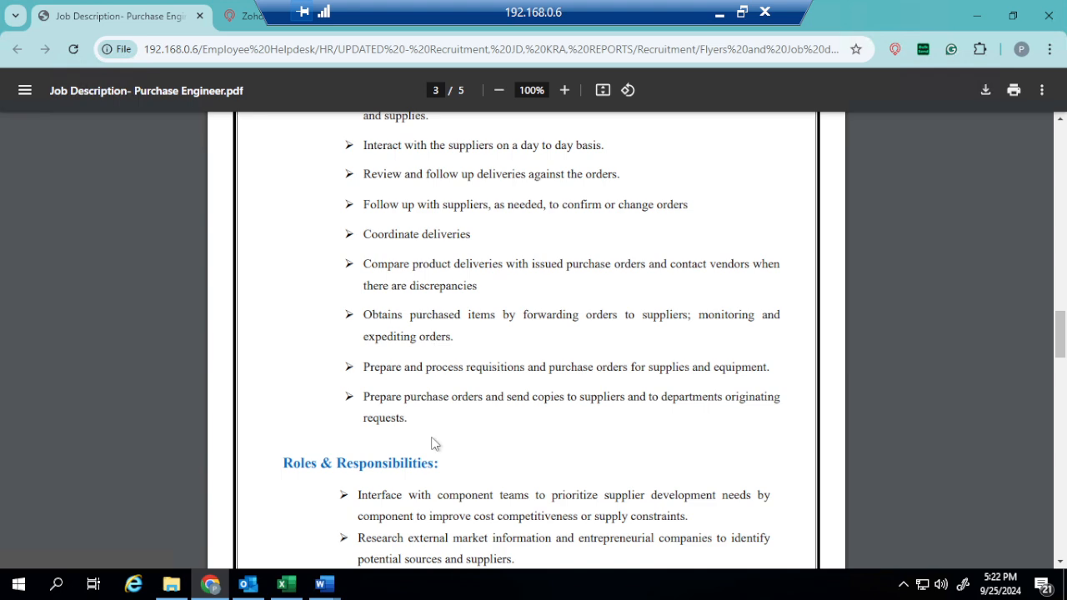
pyautogui.scroll(4, 434, 443)
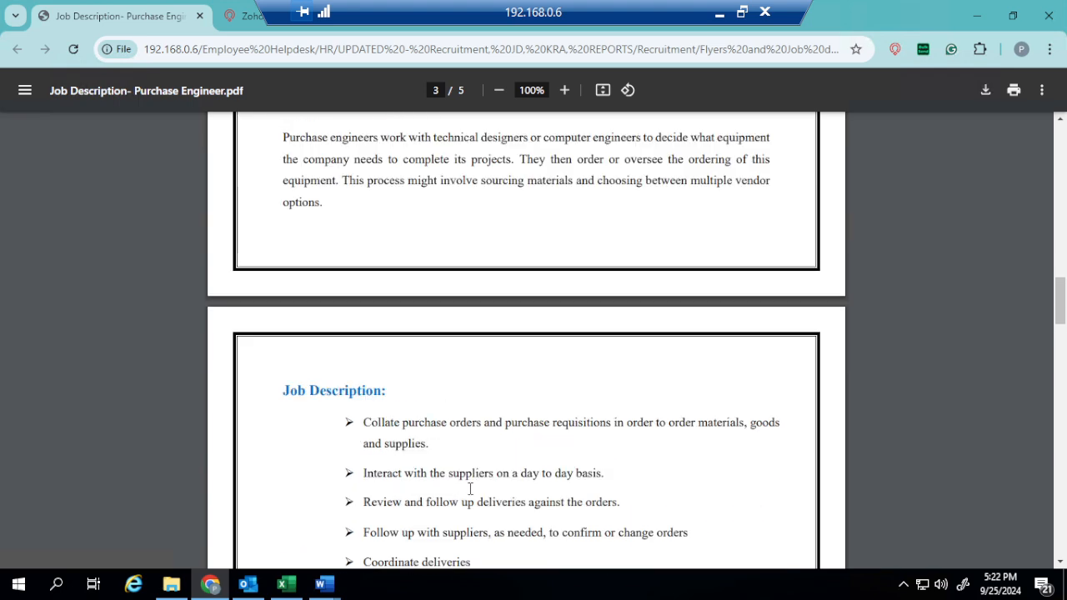
pyautogui.scroll(-5, 470, 488)
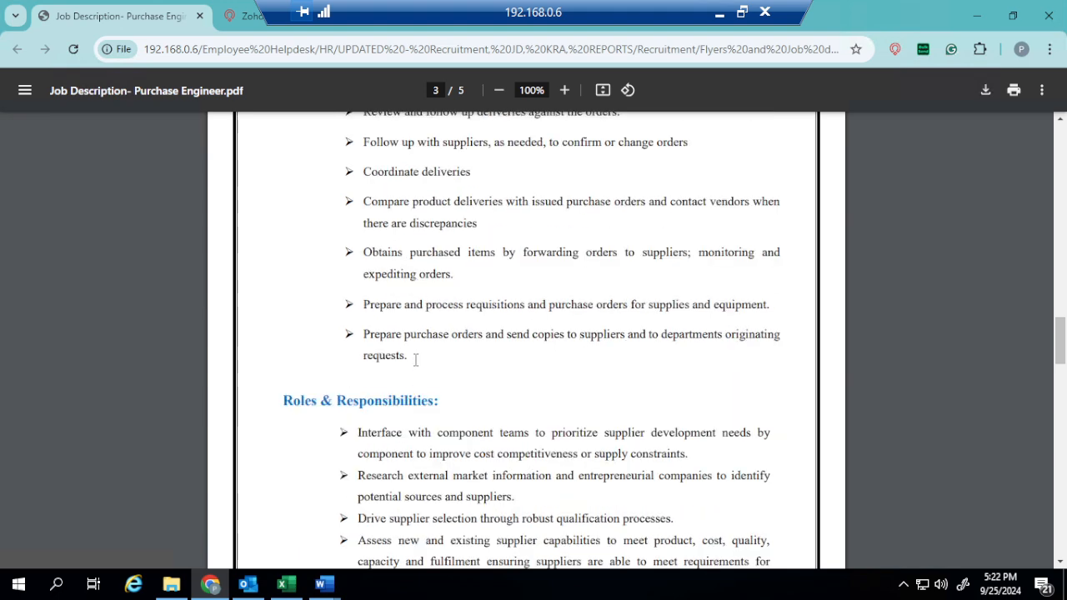
# Copy all bullet points under Job Description in the PDF and paste them into the job opening's Job Description field.
pyautogui.moveTo(410, 355); pyautogui.dragTo(333, 47)
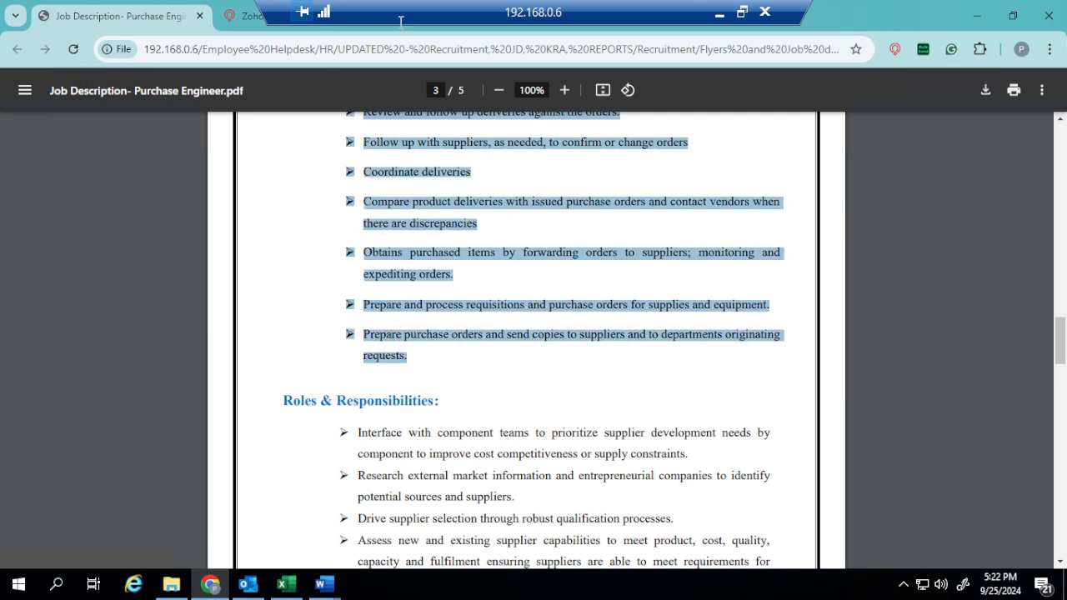
pyautogui.moveTo(666, 4); pyautogui.dragTo(443, 223)
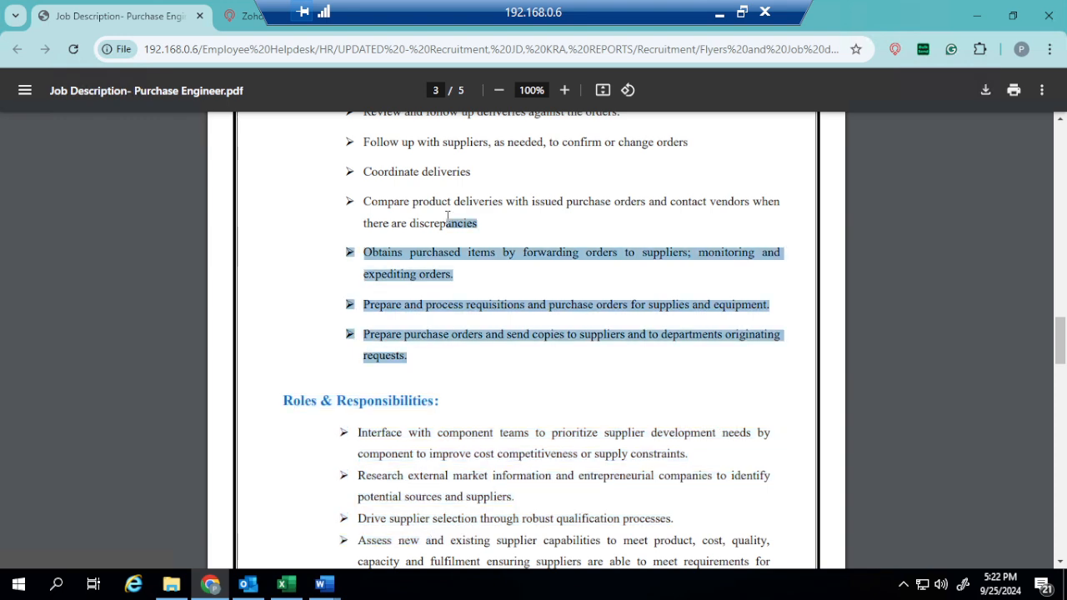
pyautogui.scroll(5, 448, 217)
pyautogui.scroll(-3, 447, 218)
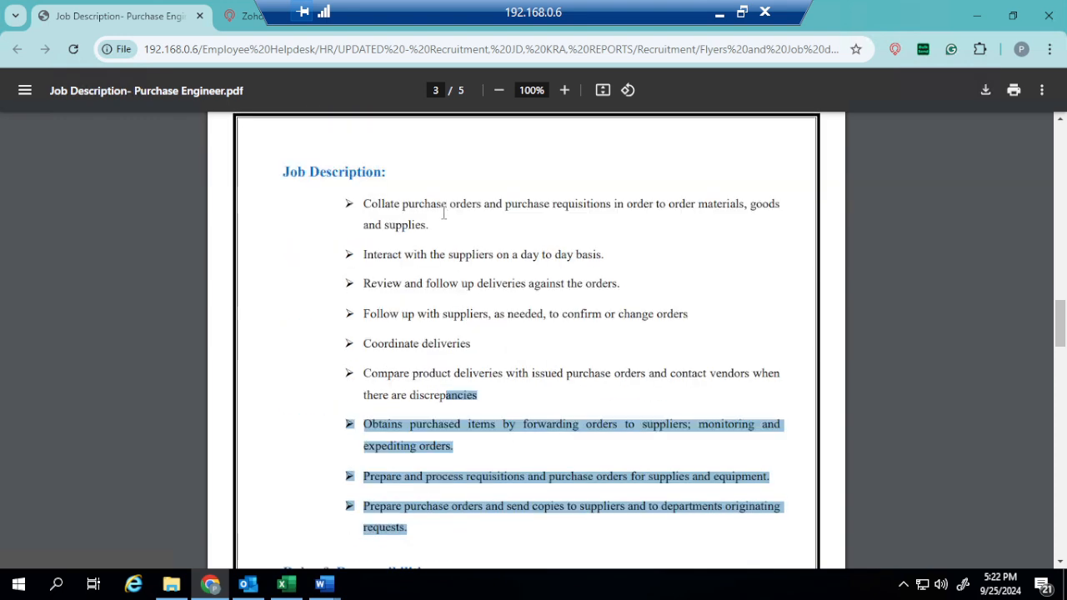
pyautogui.moveTo(364, 204); pyautogui.dragTo(410, 531)
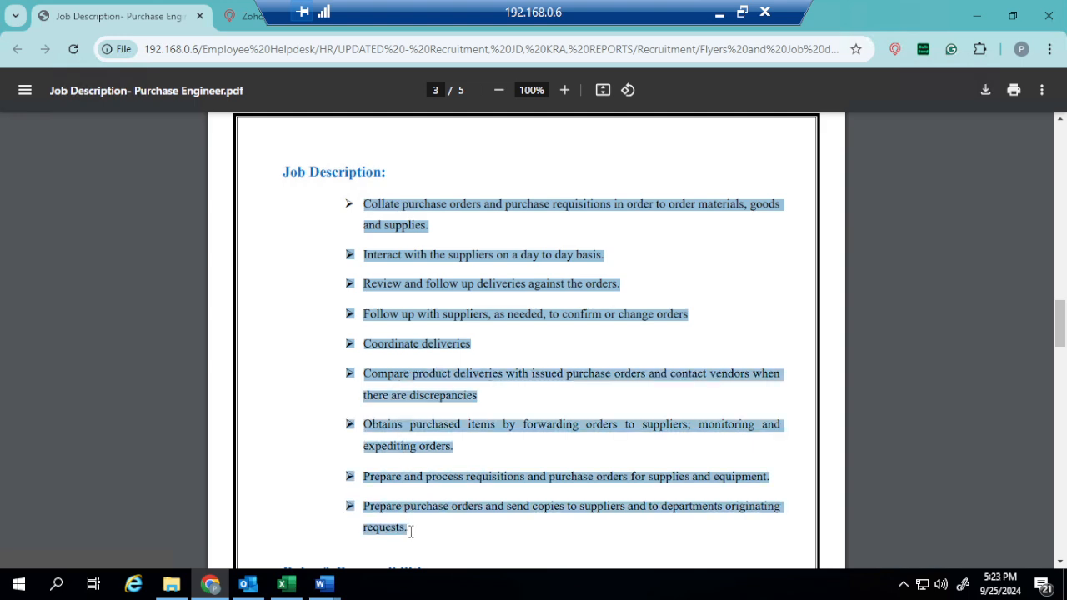
pyautogui.hotkey('ctrl', 'Tab')
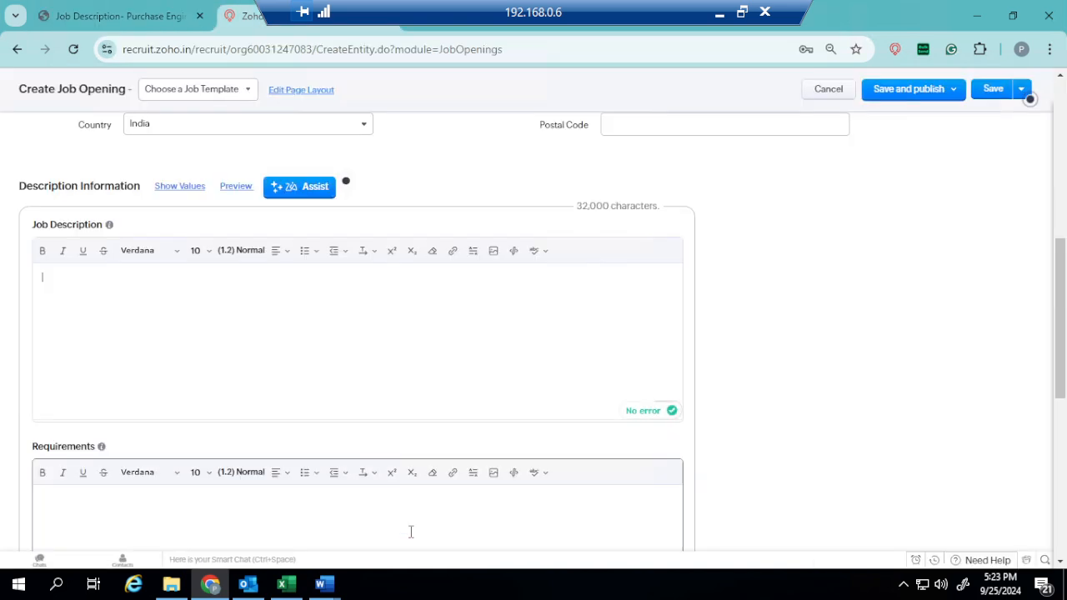
pyautogui.write('Collate purchase orders and purchase requisitions in order to order materials, goods and supplies. ☐ Interact with the suppliers on a day to day basis. ☐ Review and follow up deliveries against the orders. ☐ Follow up with suppliers, as needed, to confirm or change orders ☐ Coordinate deliveries ☐ Compare product deliveries with issued purchase orders and contact vendors when there are discrepancies ☐ Obtains purchased items by forwarding orders to suppliers; monitoring and expediting orders. ☐ Prepare and process requisitions and purchase orders for supplies and equipment. ☐ Prepare purchase orders and send copies to suppliers and to departments originating requests.')
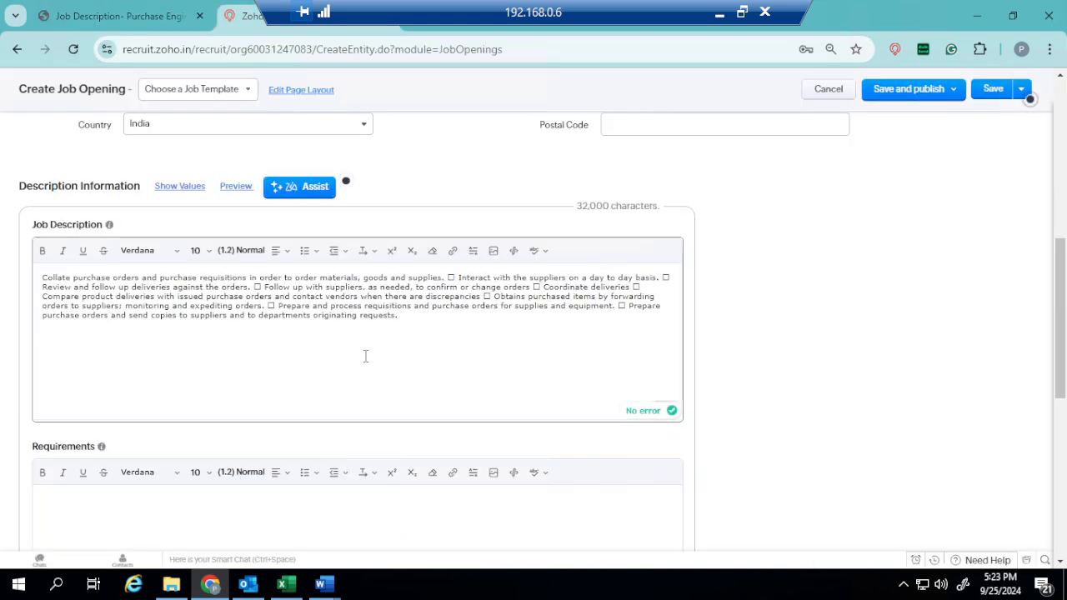
# Move "Interact with the suppliers" onto its own line and delete the stray box symbol after "goods and supplies.".
pyautogui.click(459, 276)
pyautogui.press('Return')
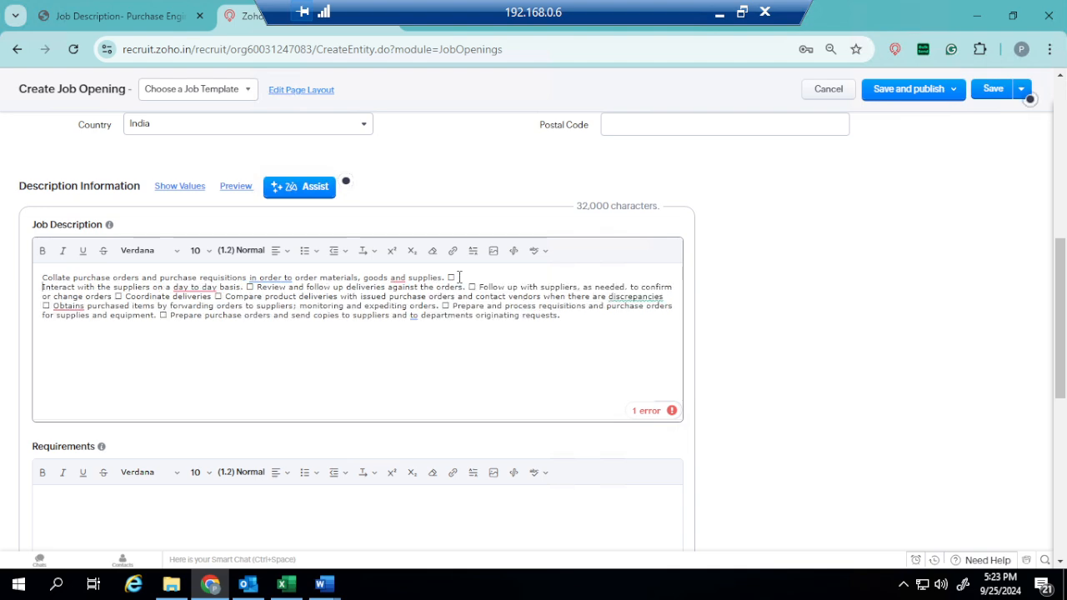
pyautogui.click(459, 277)
pyautogui.press('BackSpace')
pyautogui.press('BackSpace')
pyautogui.press('BackSpace')
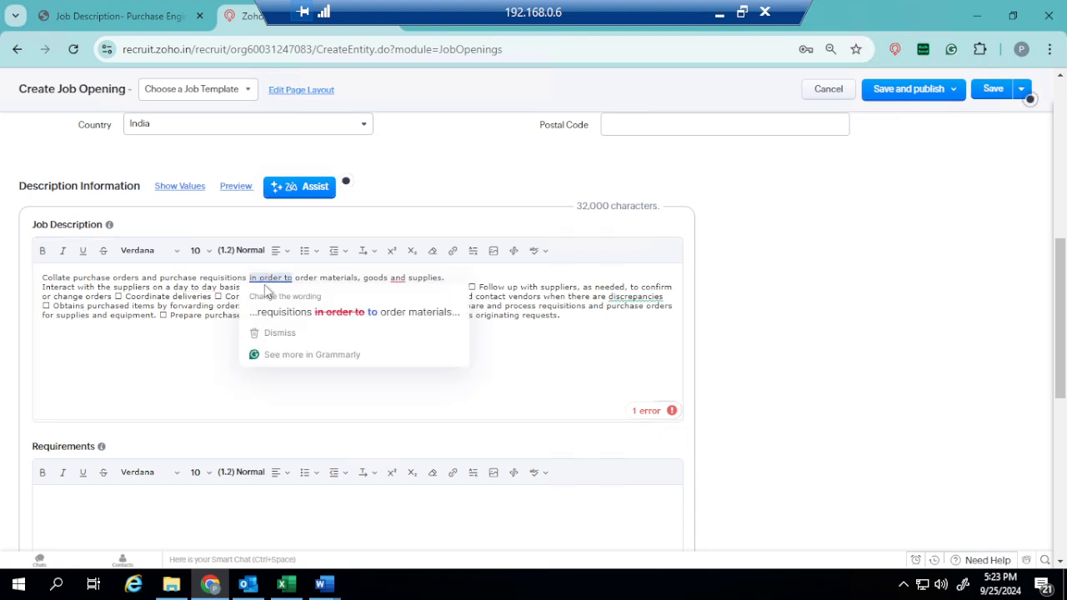
# Make the Requirements field ready for input, switch to the Purchase Engineer PDF and locate its Required Key Skills section.
pyautogui.scroll(-4, 209, 401)
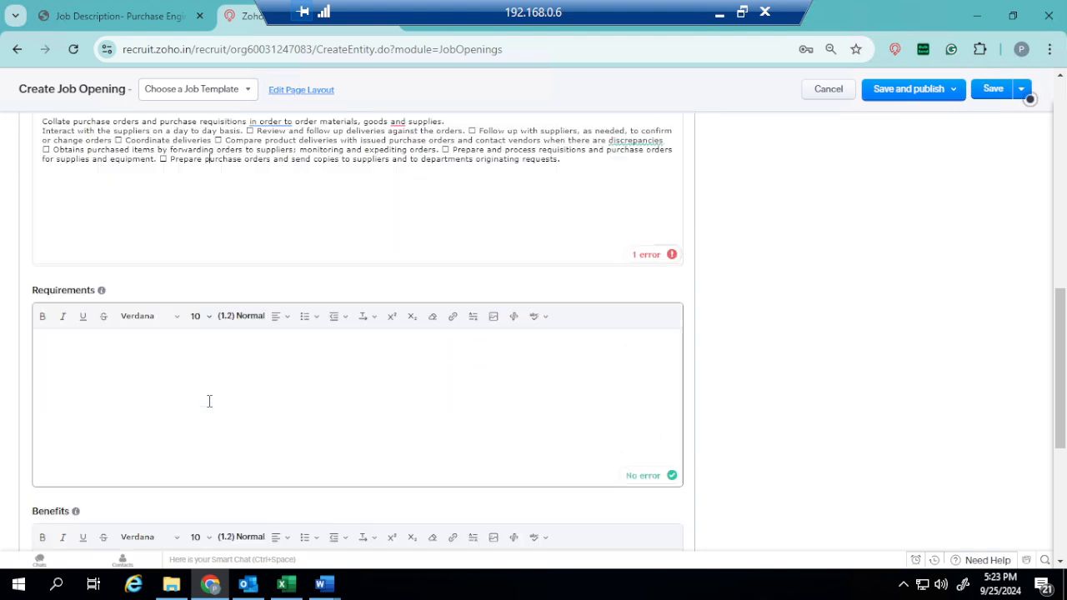
pyautogui.click(128, 292)
pyautogui.hotkey('ctrl', 'shift', 'Tab')
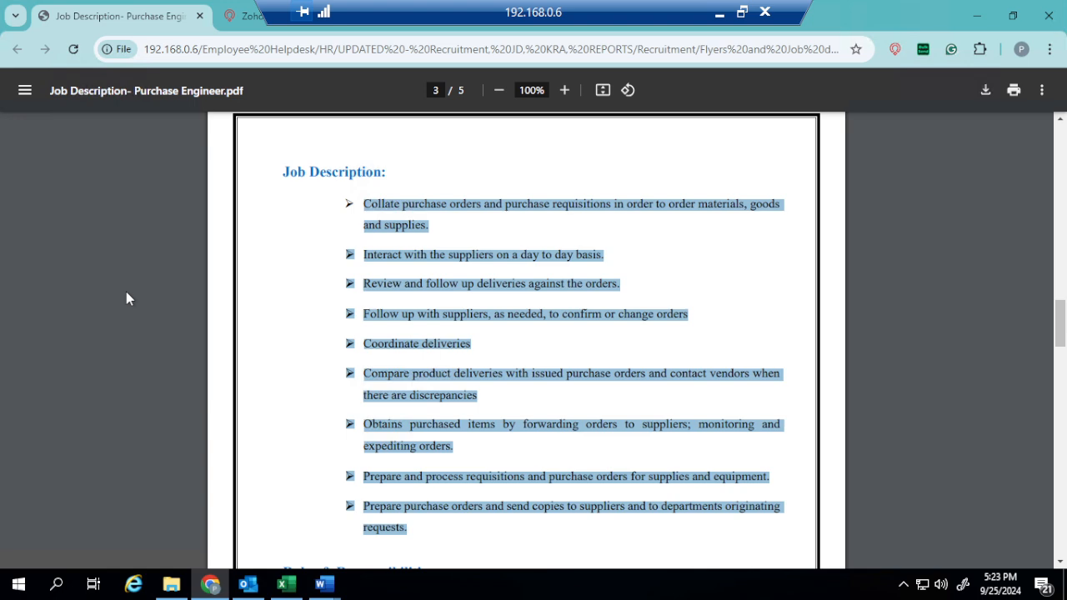
pyautogui.scroll(-4, 406, 308)
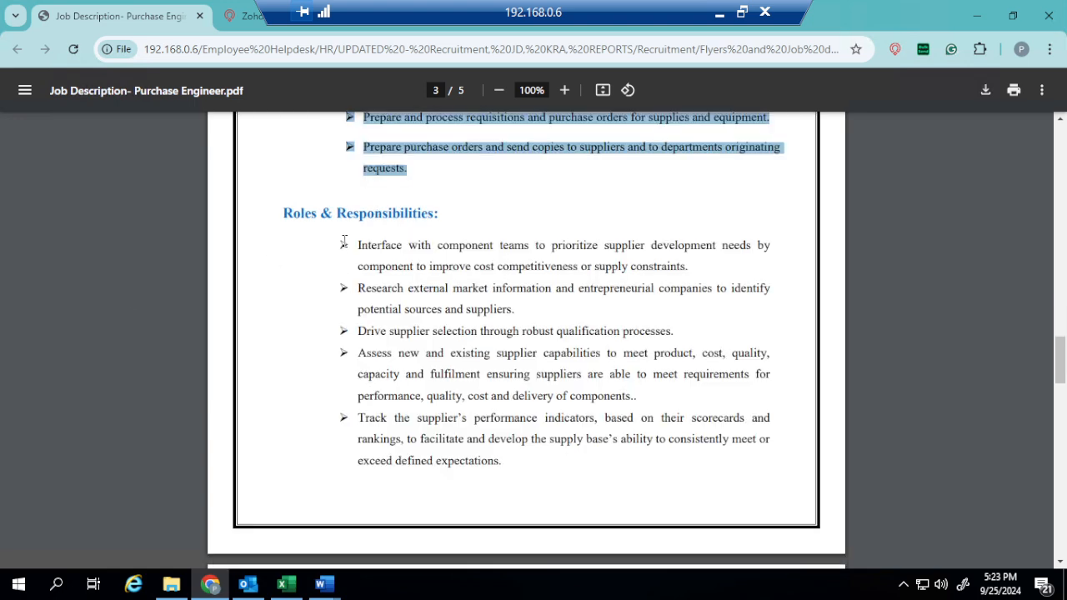
pyautogui.scroll(-11, 366, 254)
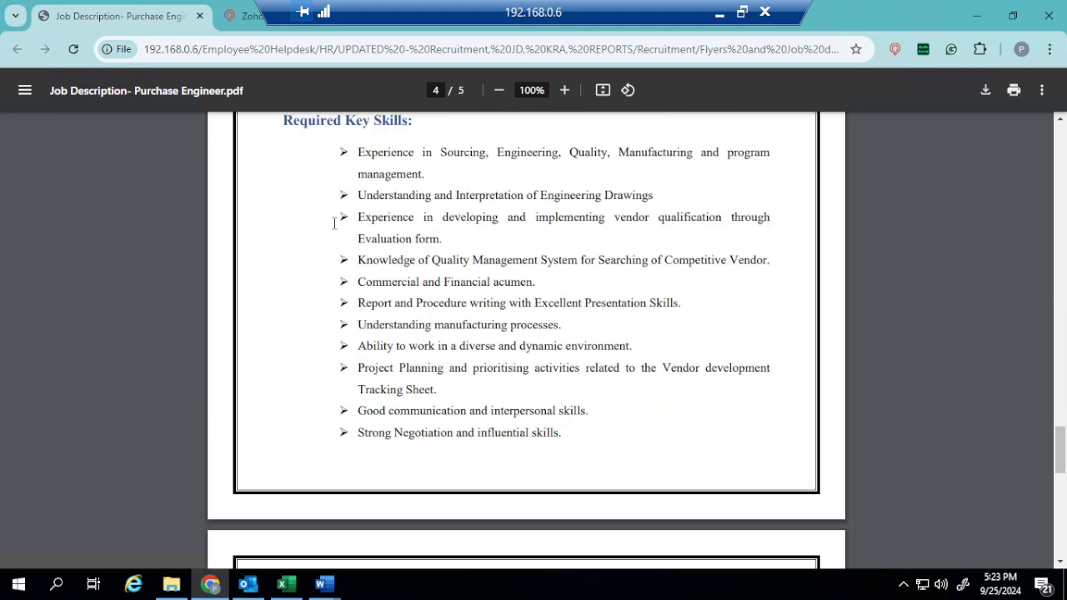
# Copy all Required Key Skills bullet points from the PDF into the Requirements field and start a new line before "Understanding and Interpretation of Engineering Drawings".
pyautogui.moveTo(357, 154); pyautogui.dragTo(563, 439)
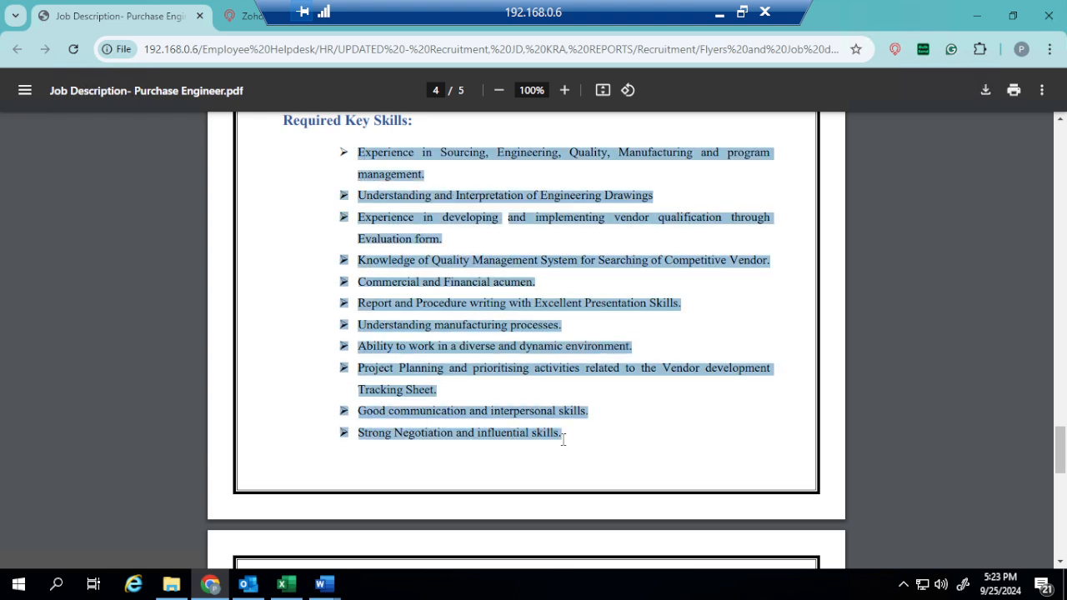
pyautogui.hotkey('ctrl', 'Tab')
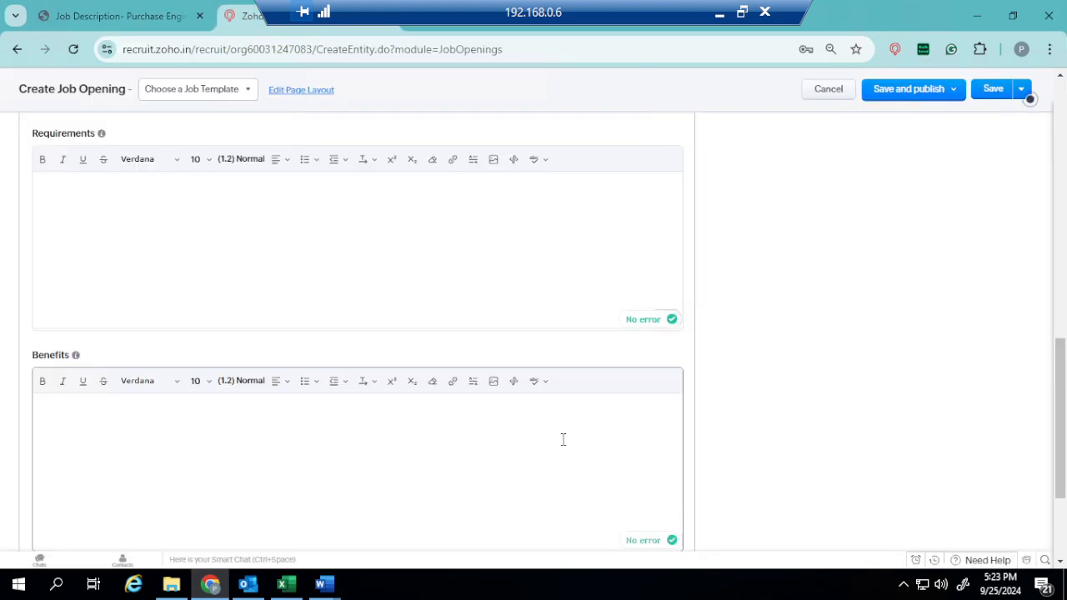
pyautogui.write('Experience in Sourcing, Engineering, Quality, Manufacturing and program management. ☐ Understanding and Interpretation of Engineering Drawings ☐ Experience in developing and implementing vendor qualification through Evaluation form. ☐ Knowledge of Quality Management System for Searching of Competitive Vendor. ☐ Commercial and Financial acumen. ☐ Report and Procedure writing with Excellent Presentation Skills. ☐ Understanding manufacturing processes. ☐ Ability to work in a diverse and dynamic environment. ☐ Project Planning and prioritising activities related to the Vendor development Tracking Sheet. ☐ Good communication and interpersonal skills. ☐ Strong Negotiation and influential skills.')
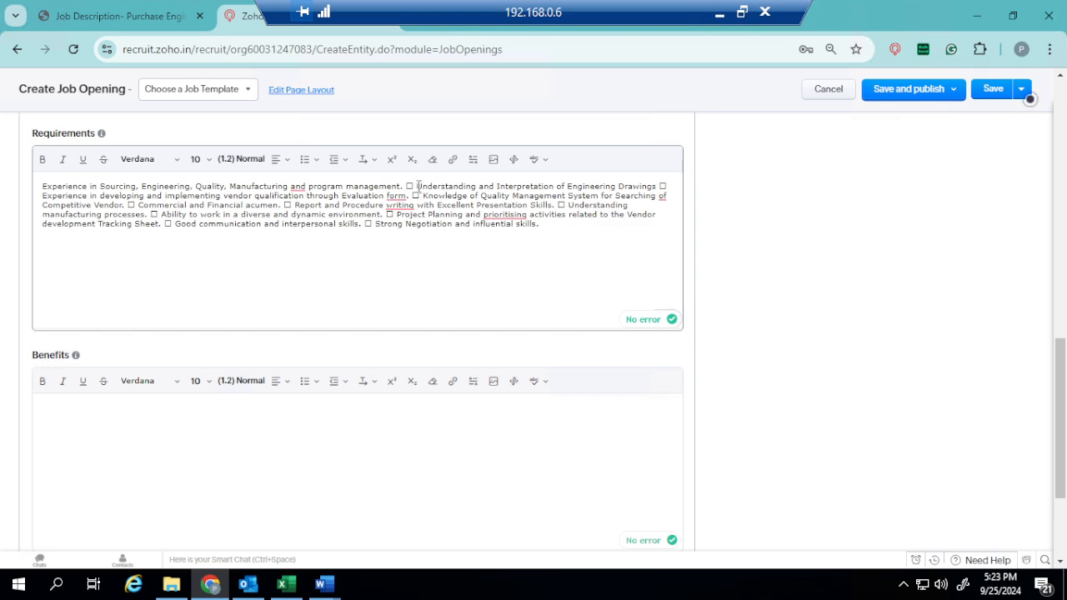
pyautogui.click(417, 186)
pyautogui.press('Return')
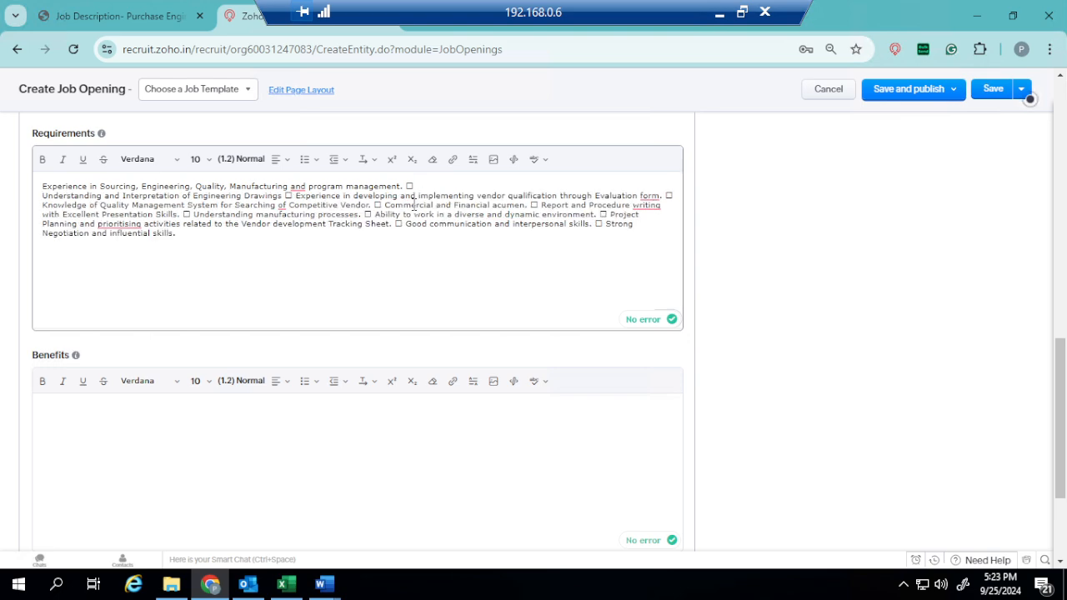
# Attach the Purchase Engineer job description PDF from the JD to candidates Thru Mail folder as the Job Summary.
pyautogui.scroll(-2, 233, 404)
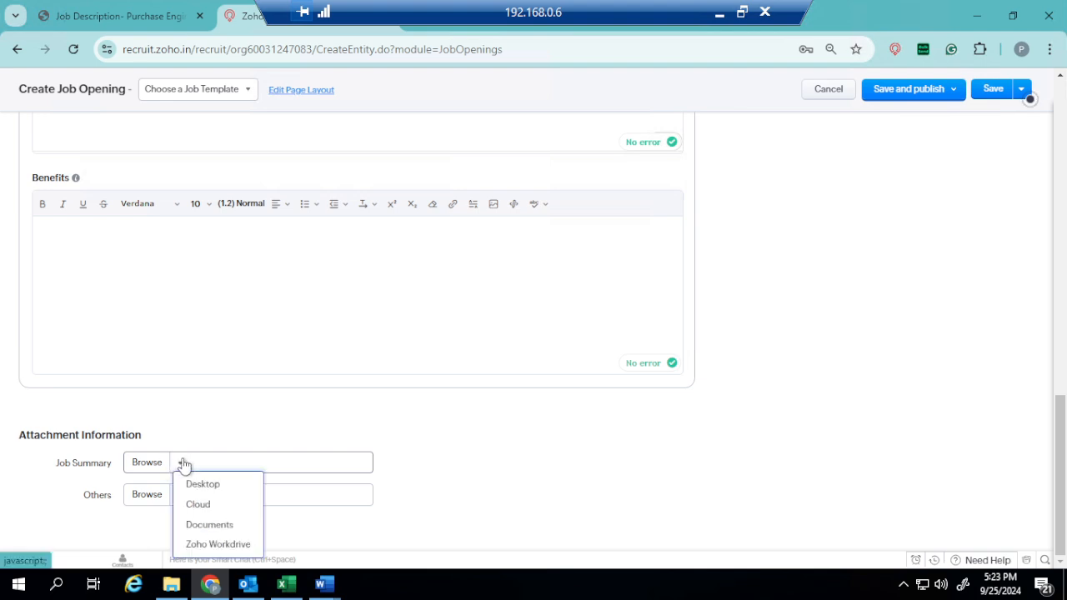
pyautogui.moveTo(182, 471)
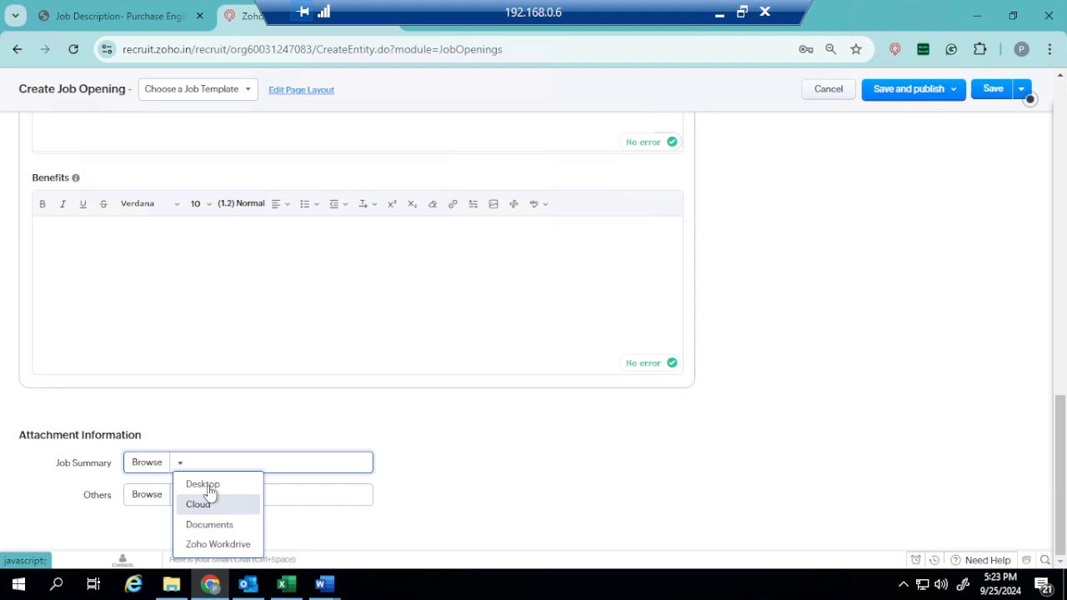
pyautogui.click(200, 504)
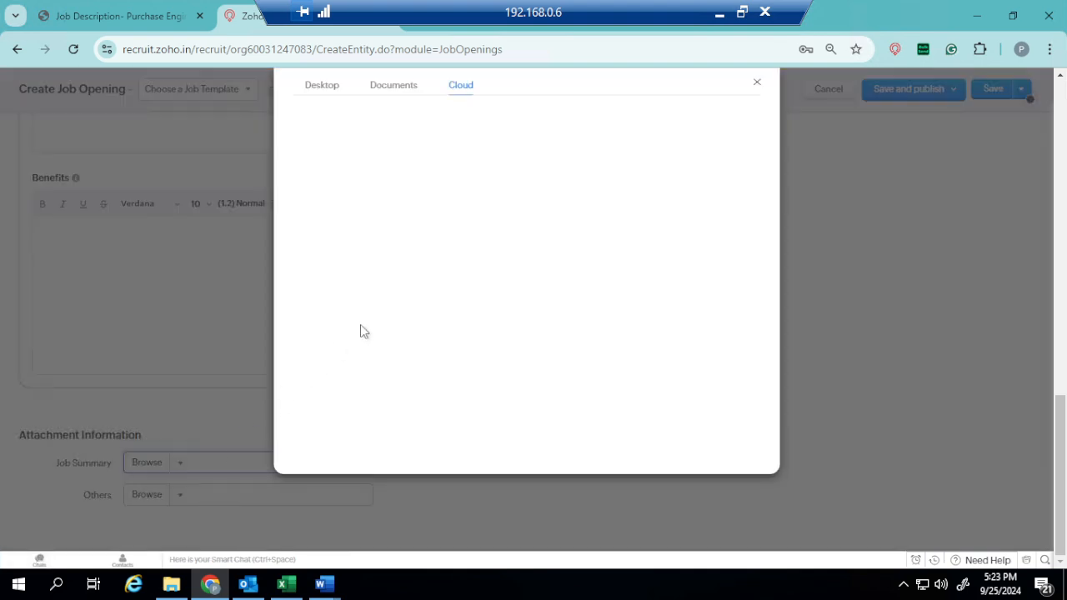
pyautogui.click(331, 98)
pyautogui.hotkey('alt', 'Tab')
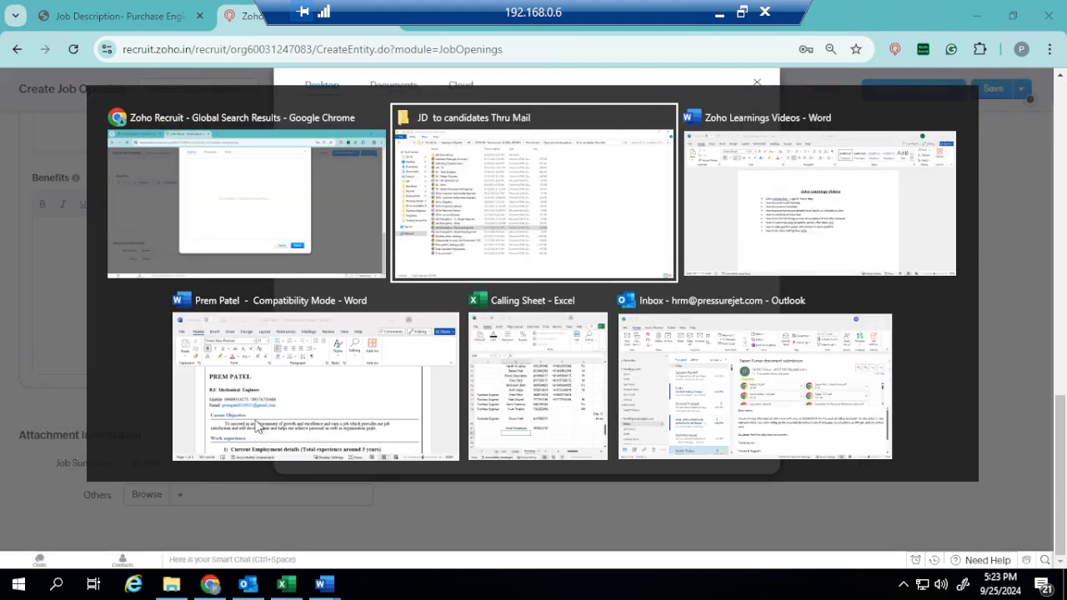
pyautogui.moveTo(551, 375); pyautogui.dragTo(554, 321)
pyautogui.hotkey('alt', 'Tab')
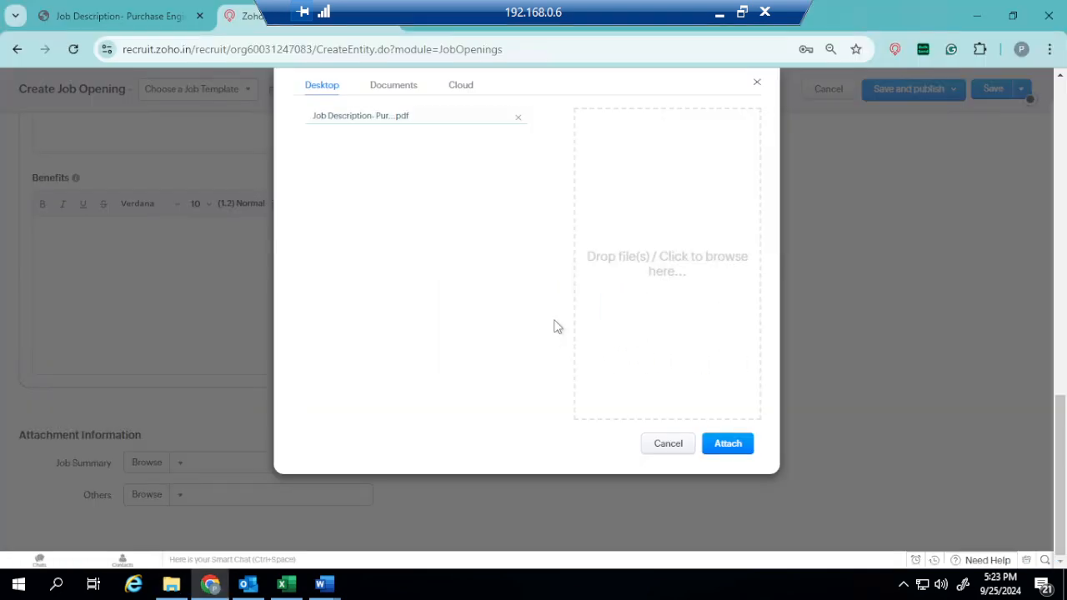
pyautogui.click(729, 446)
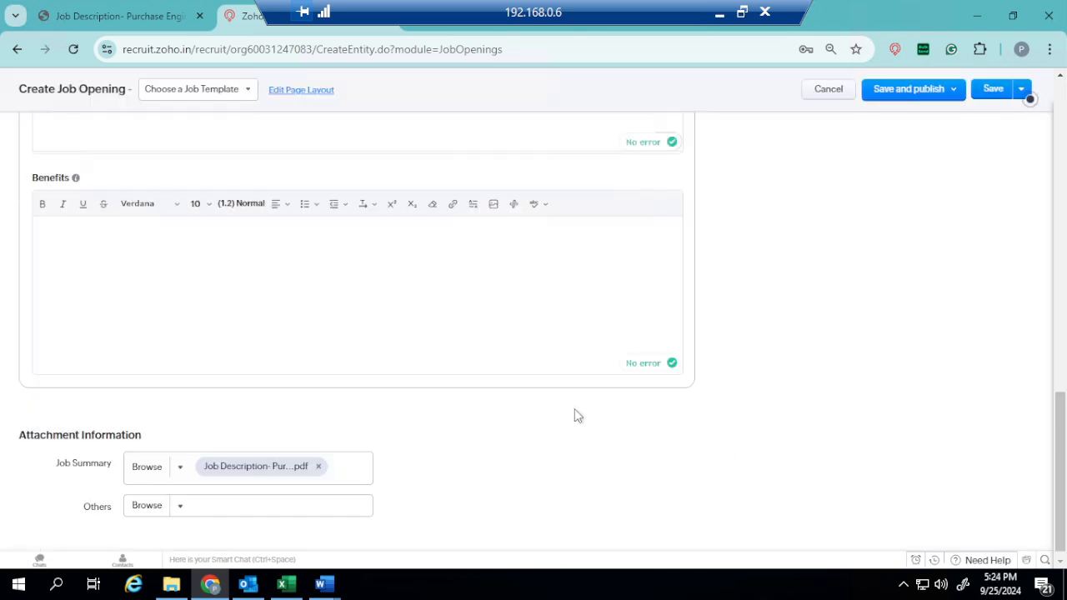
# Show the publishing options of the new job opening, then discard the form without saving.
pyautogui.scroll(15, 574, 414)
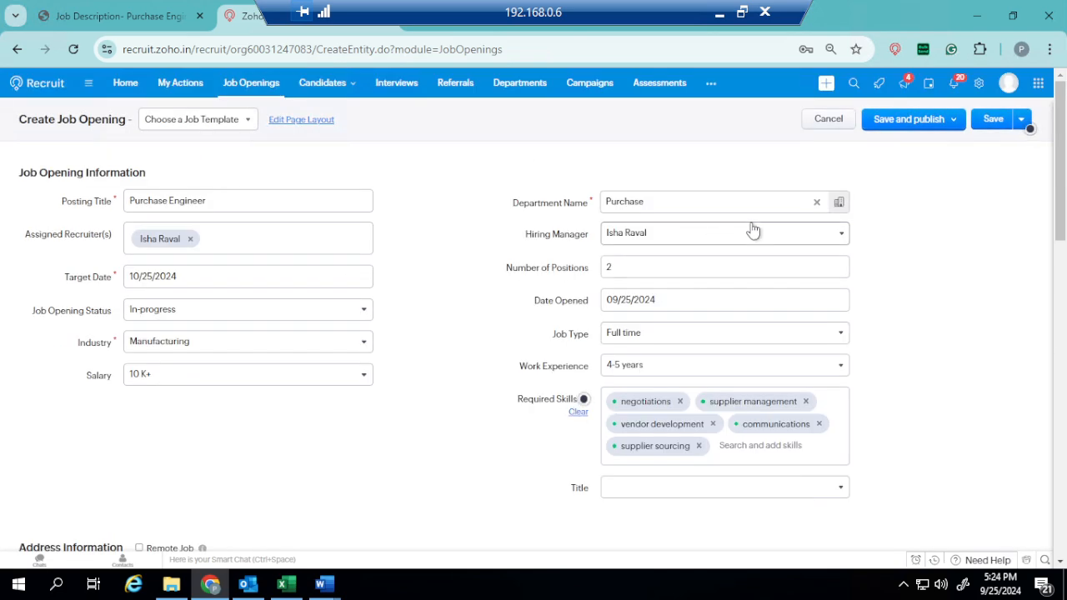
pyautogui.click(944, 127)
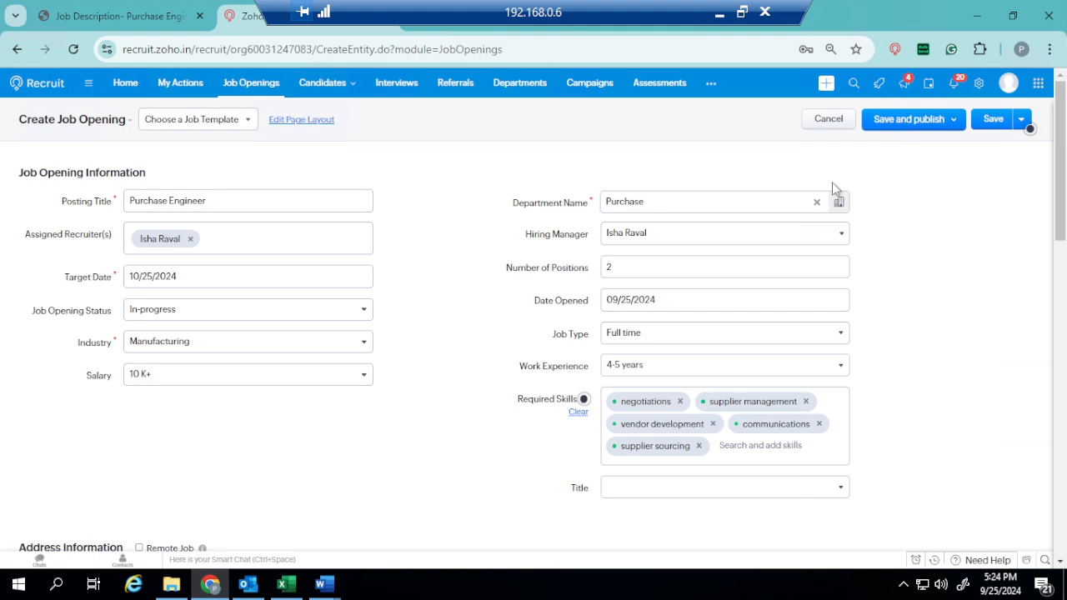
pyautogui.click(829, 125)
pyautogui.click(563, 170)
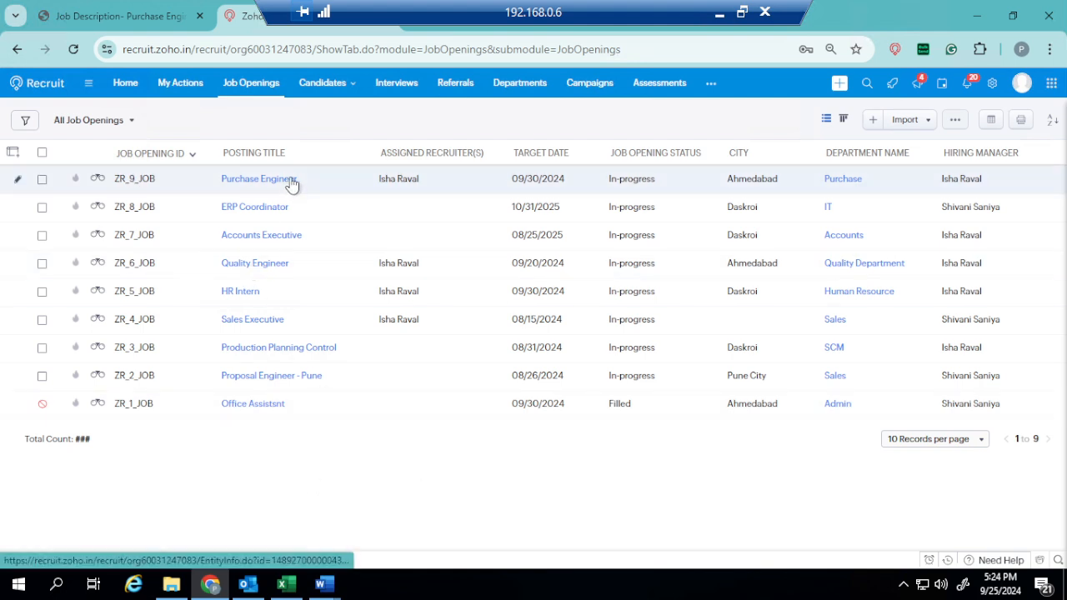
# Open the existing Purchase Engineer job opening and examine its details, description, attachments and related lists down to the pre-screening assessment.
pyautogui.click(273, 185)
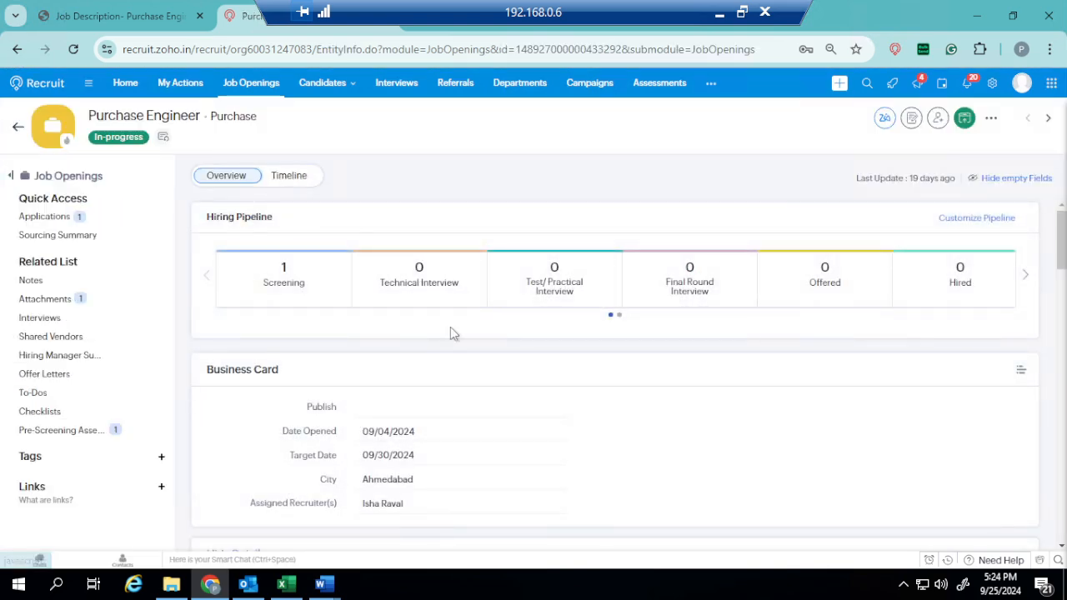
pyautogui.scroll(-5, 451, 332)
pyautogui.scroll(1, 451, 333)
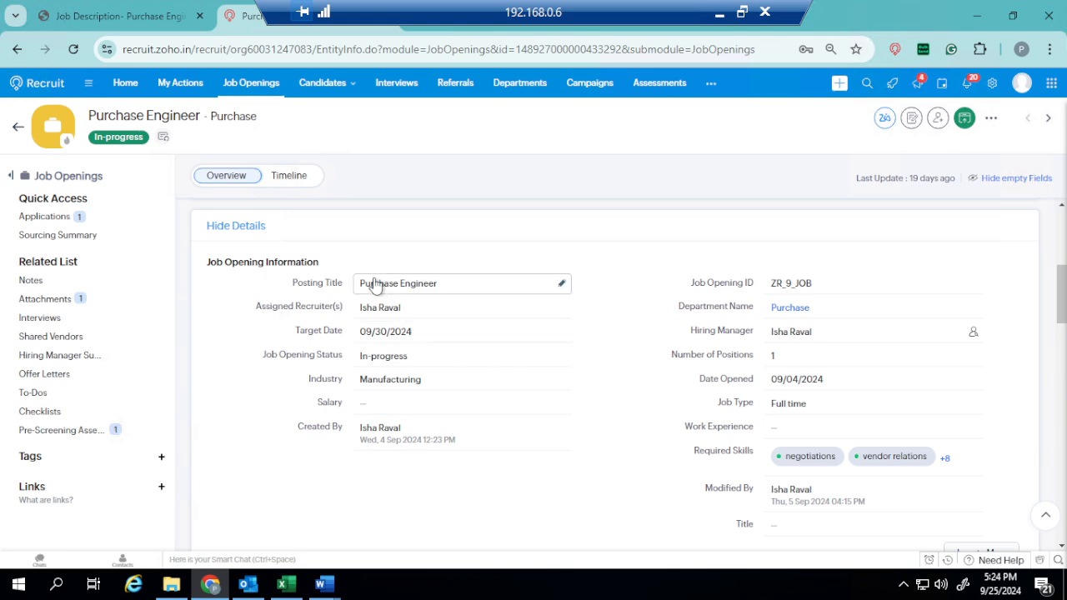
pyautogui.scroll(-4, 524, 409)
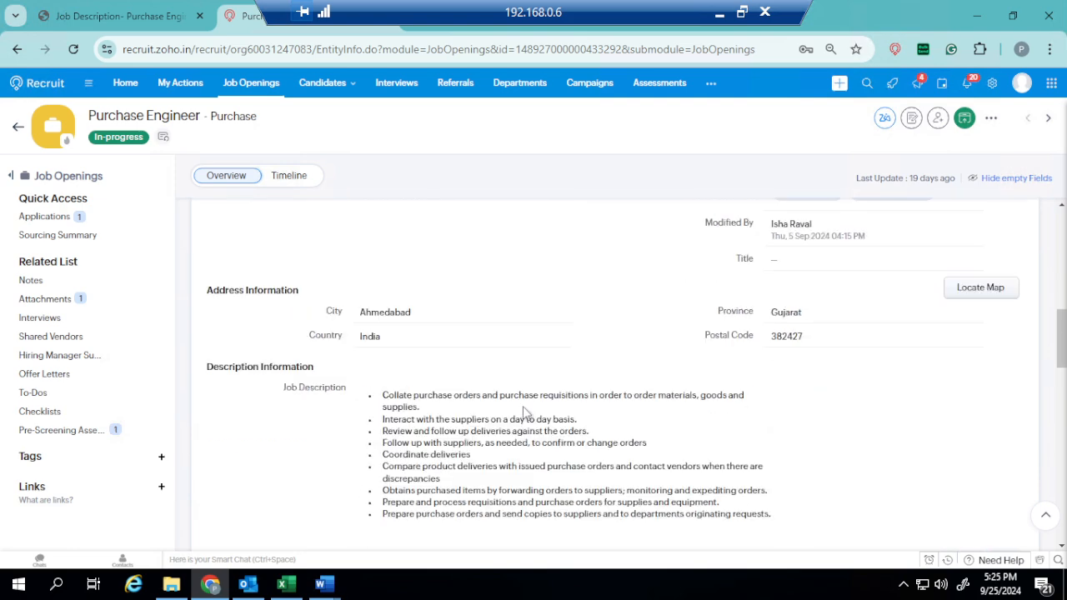
pyautogui.scroll(-6, 524, 412)
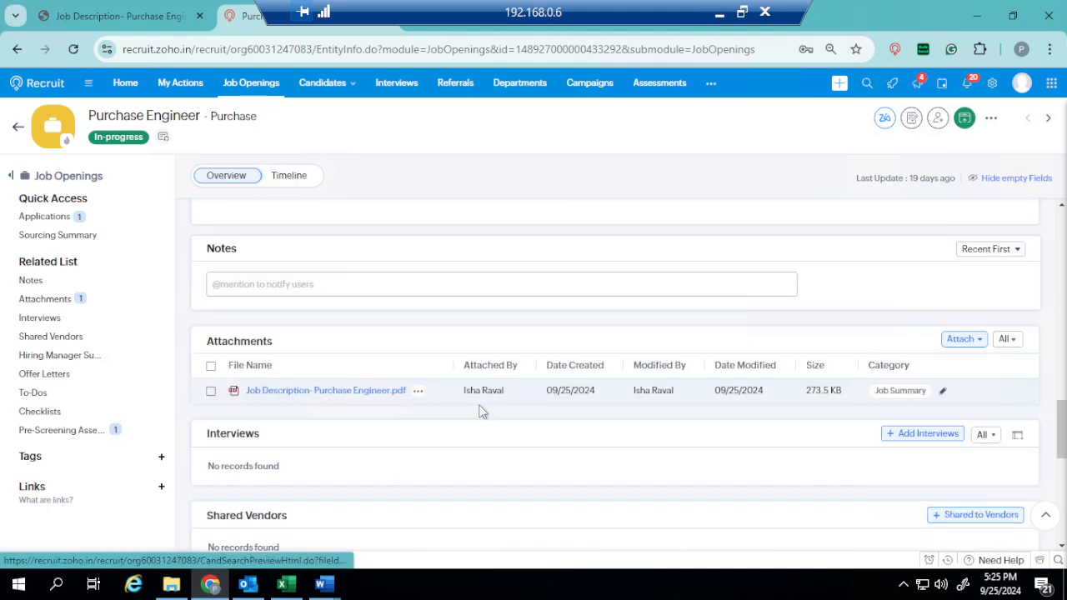
pyautogui.scroll(-3, 598, 412)
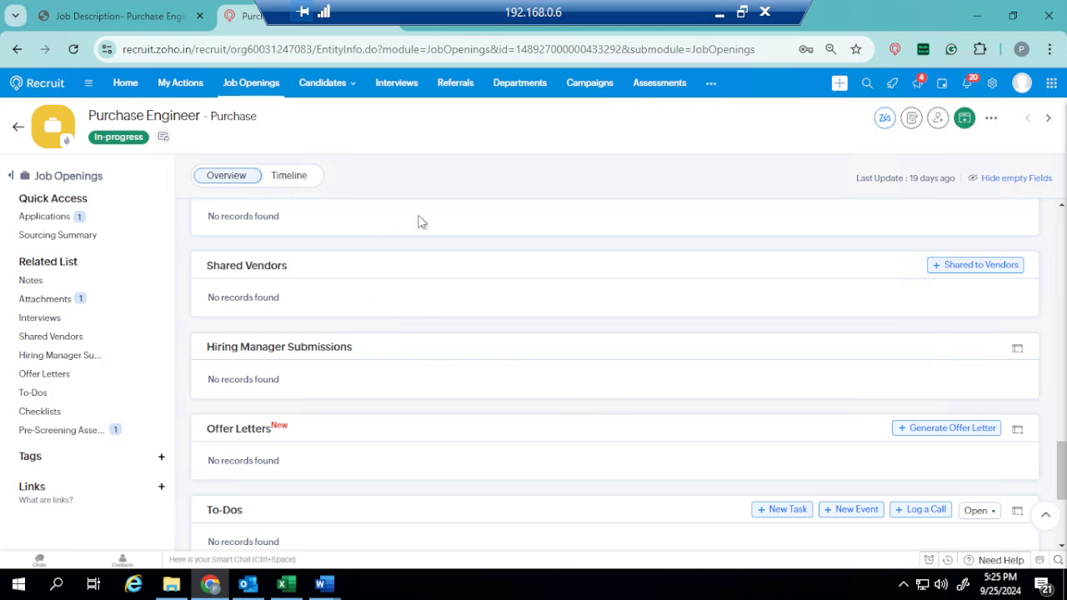
pyautogui.scroll(2, 441, 278)
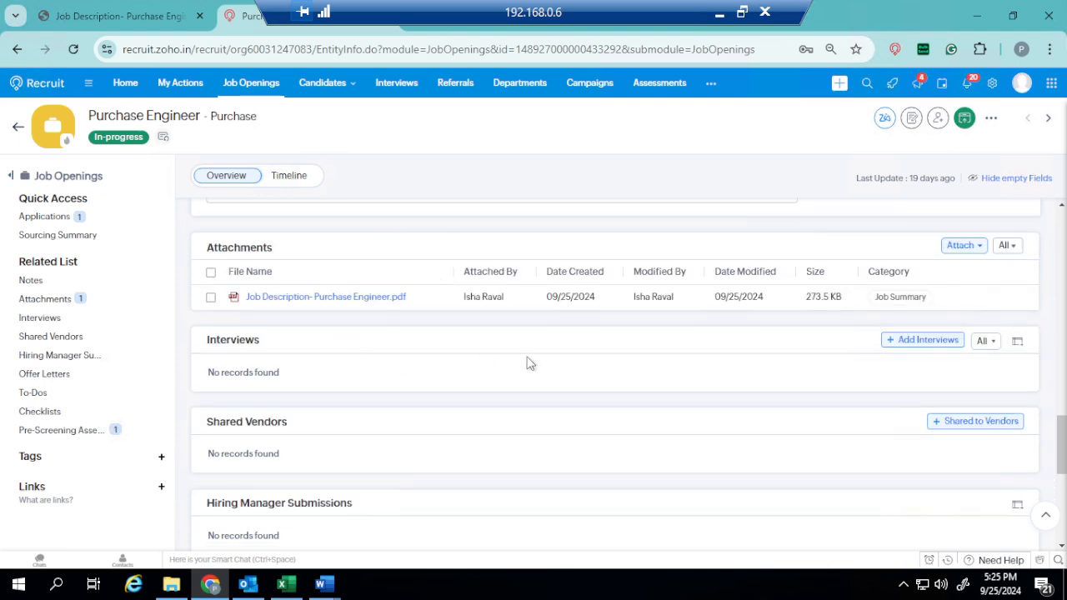
pyautogui.scroll(-4, 527, 363)
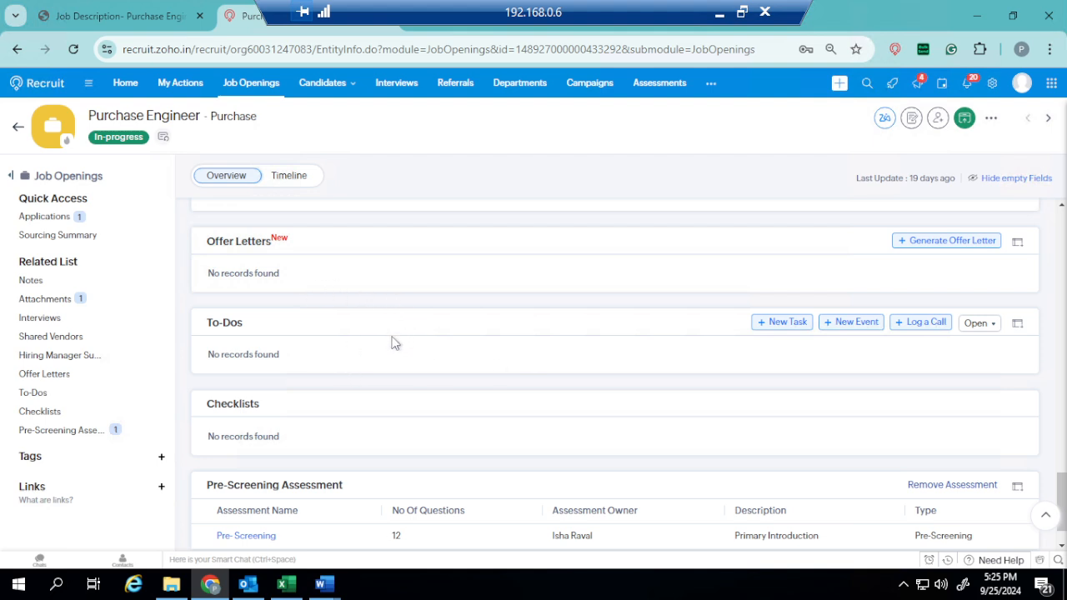
pyautogui.scroll(-1, 453, 406)
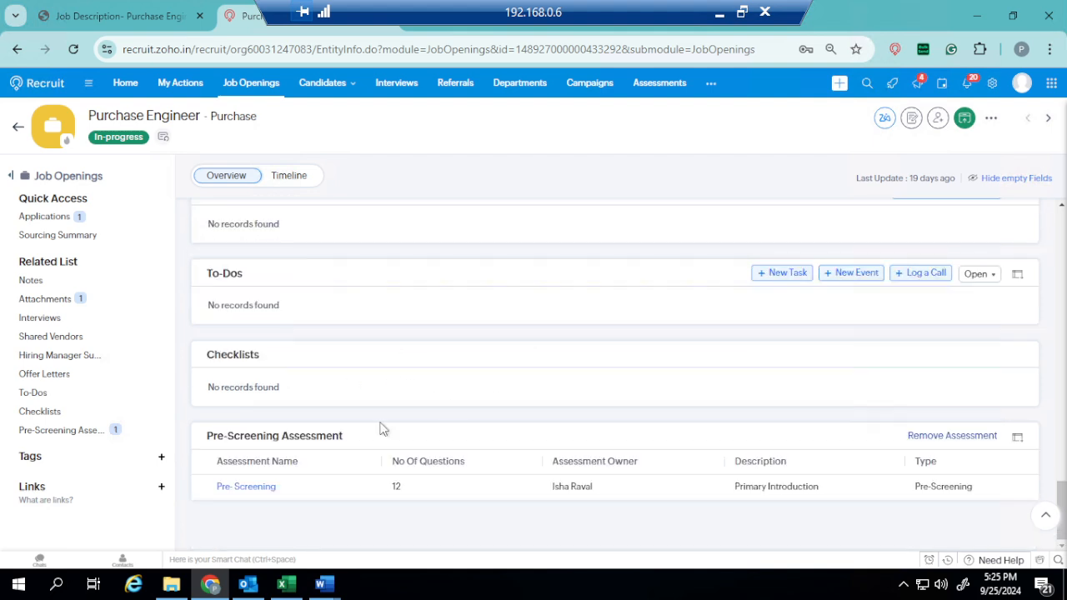
# Open the job opening's Pre-Screening assessment for editing and look through its questionnaire.
pyautogui.click(248, 487)
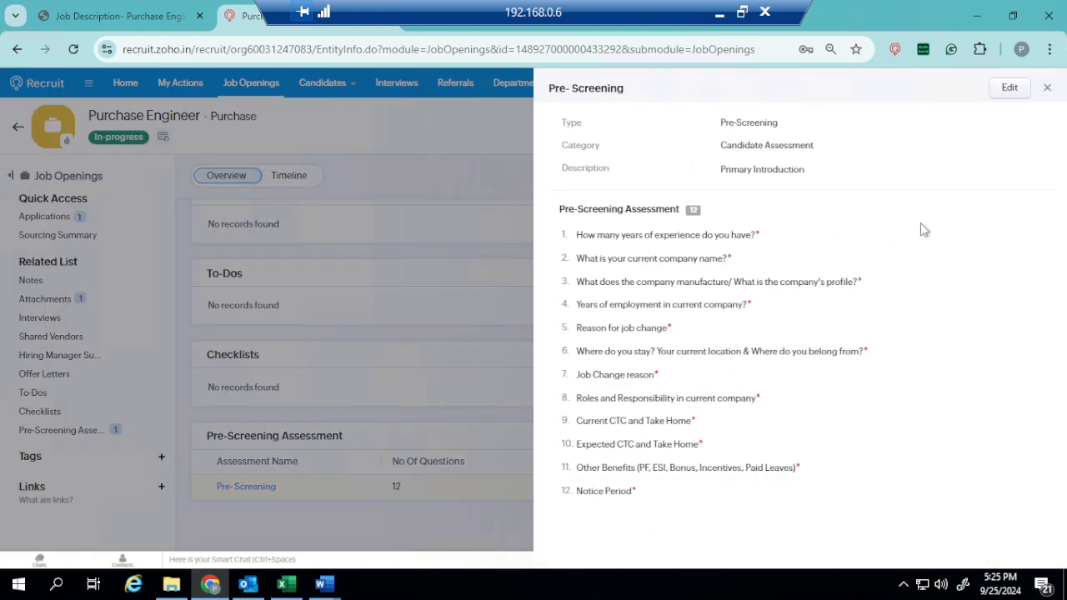
pyautogui.click(1007, 88)
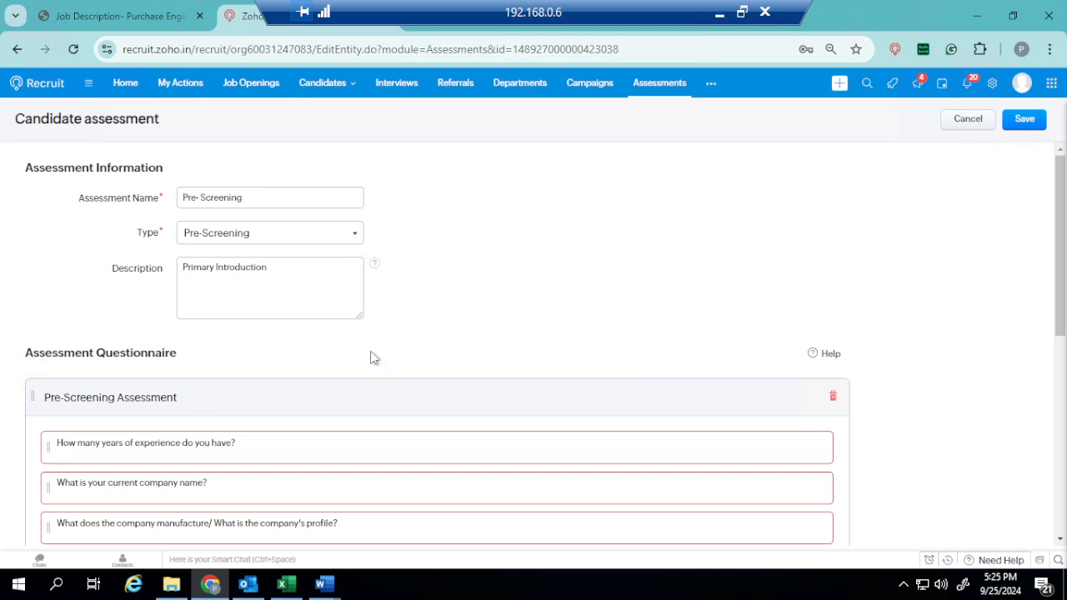
pyautogui.scroll(-5, 520, 282)
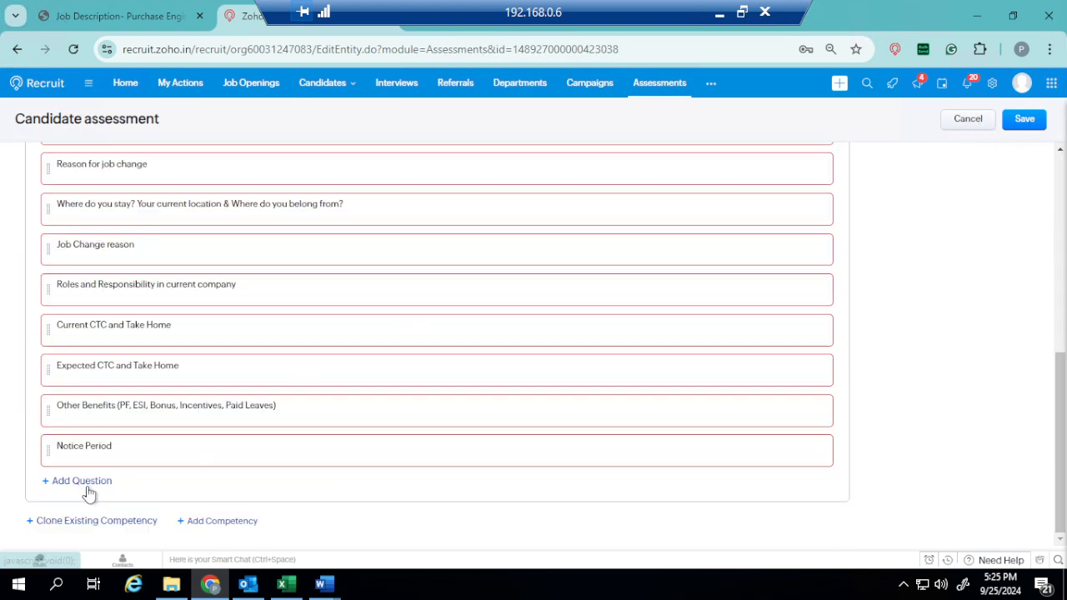
pyautogui.scroll(10, 87, 491)
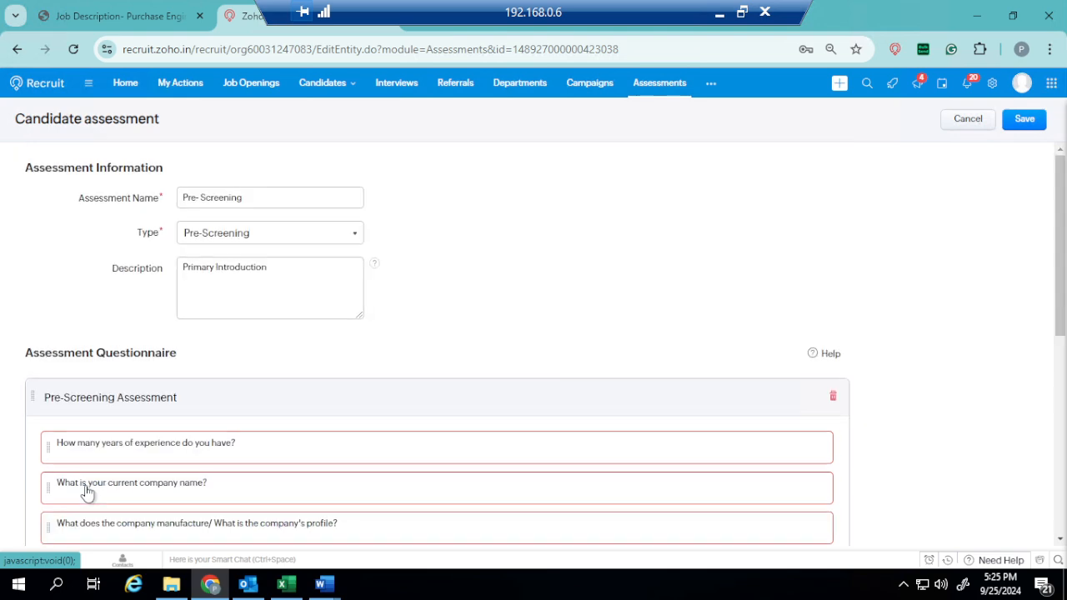
pyautogui.scroll(-10, 268, 389)
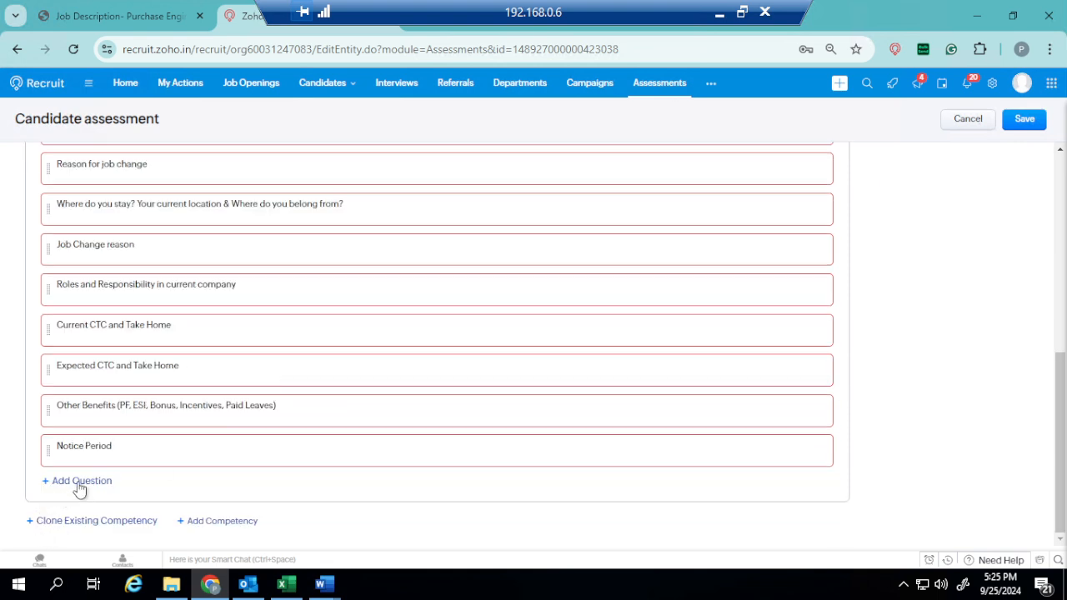
# Add the question "What is your current company's name" at the end of the Pre-Screening Assessment questionnaire.
pyautogui.click(80, 484)
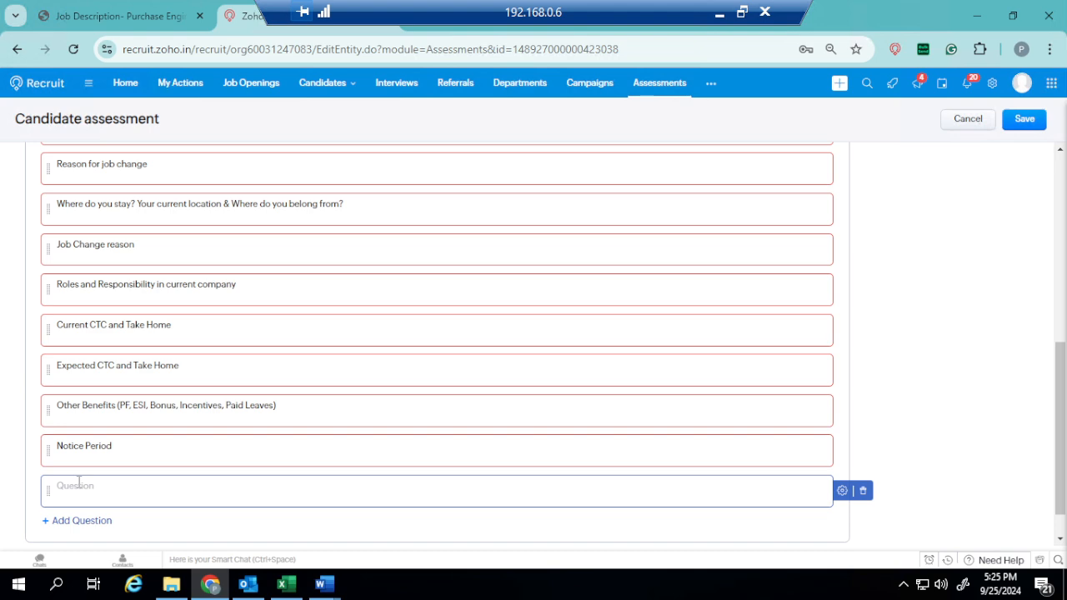
pyautogui.write("What's you")
pyautogui.press('BackSpace')
pyautogui.press('BackSpace')
pyautogui.press('BackSpace')
pyautogui.press('BackSpace')
pyautogui.press('BackSpace')
pyautogui.write("urrent company's name")
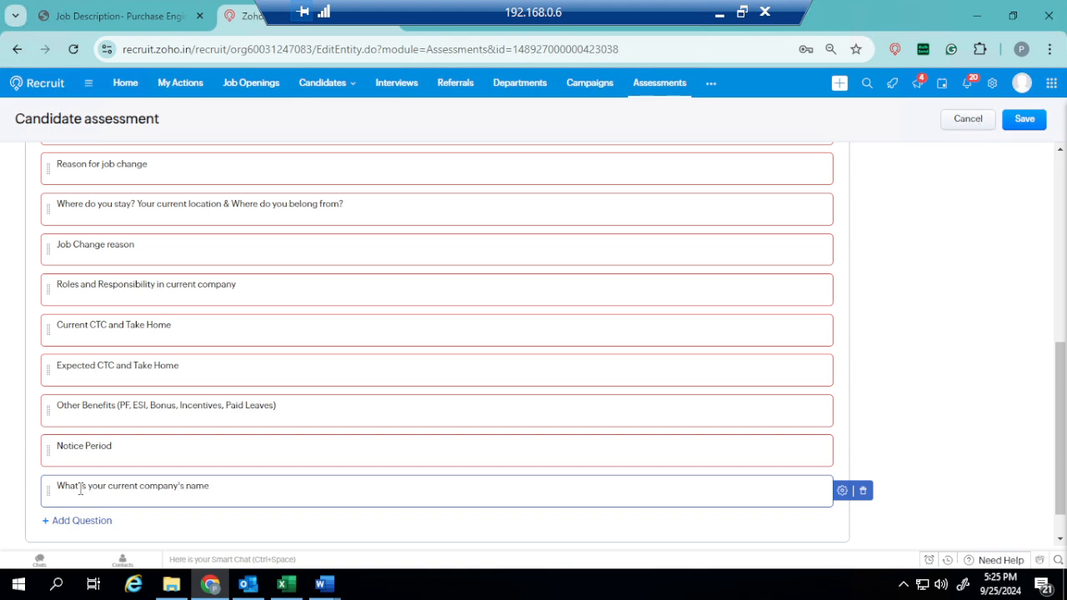
pyautogui.press('Return')
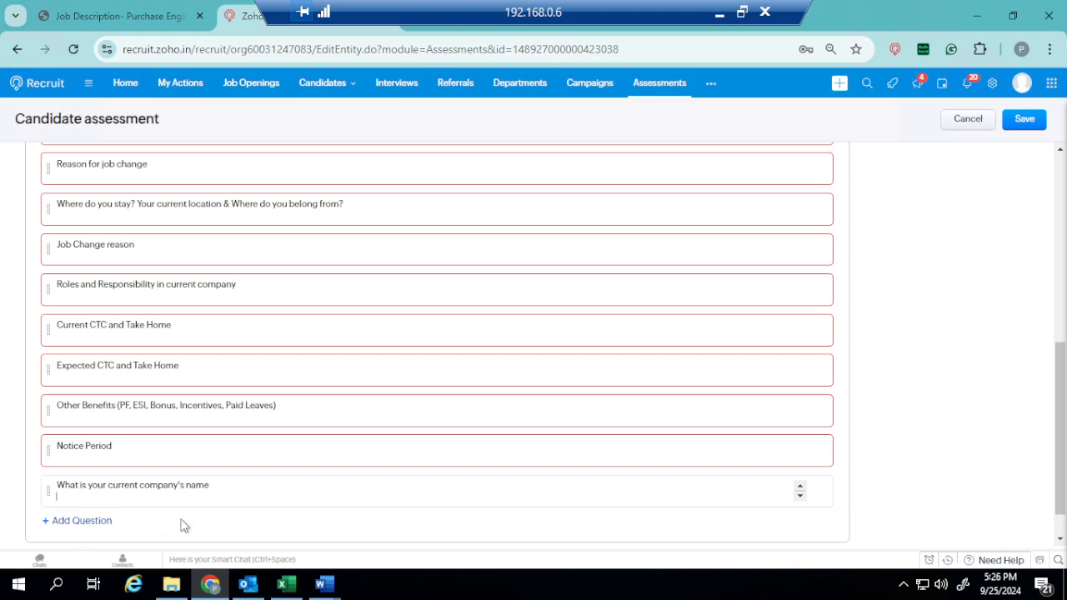
# Mark the new question "What is your current company's name" as mandatory in the Pre-Screening Assessment questionnaire.
pyautogui.scroll(-1, 209, 510)
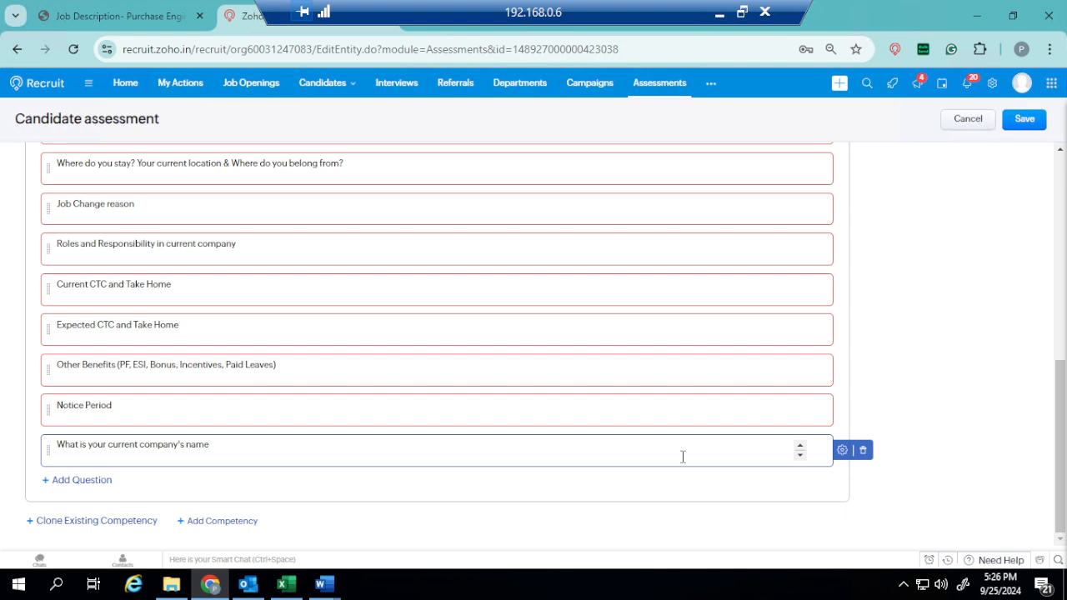
pyautogui.click(843, 451)
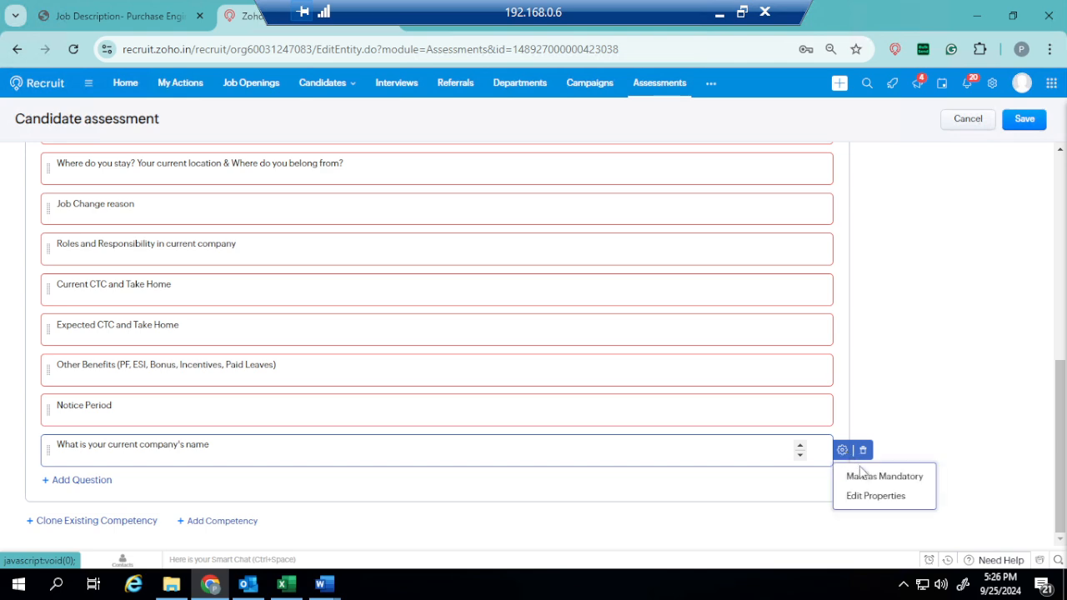
pyautogui.click(864, 478)
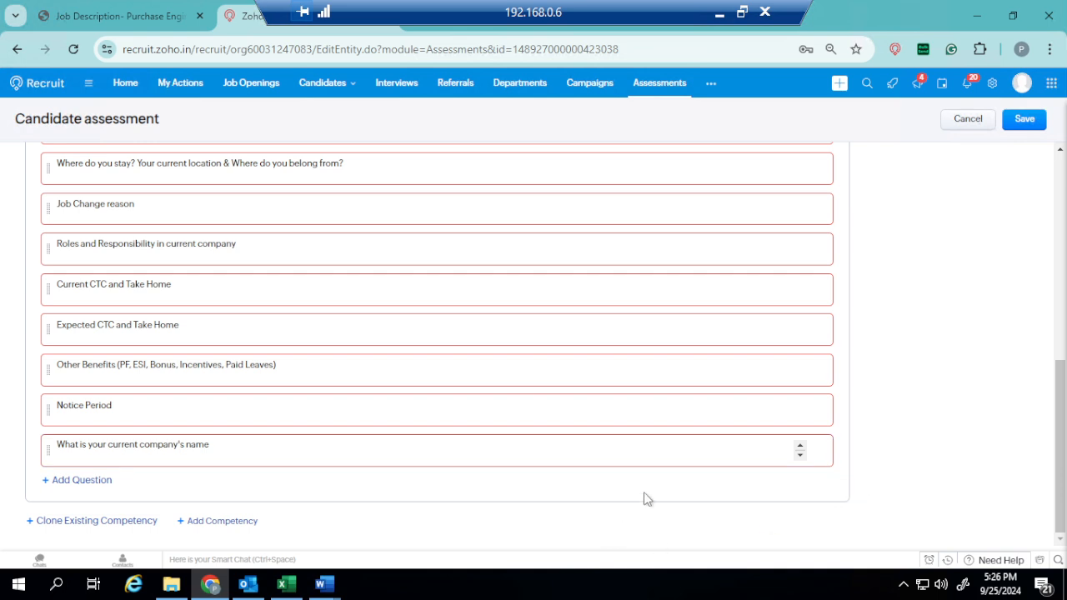
# Save the Pre-Screening assessment and return from the Purchase Engineer record to the list of all job openings.
pyautogui.scroll(7, 644, 493)
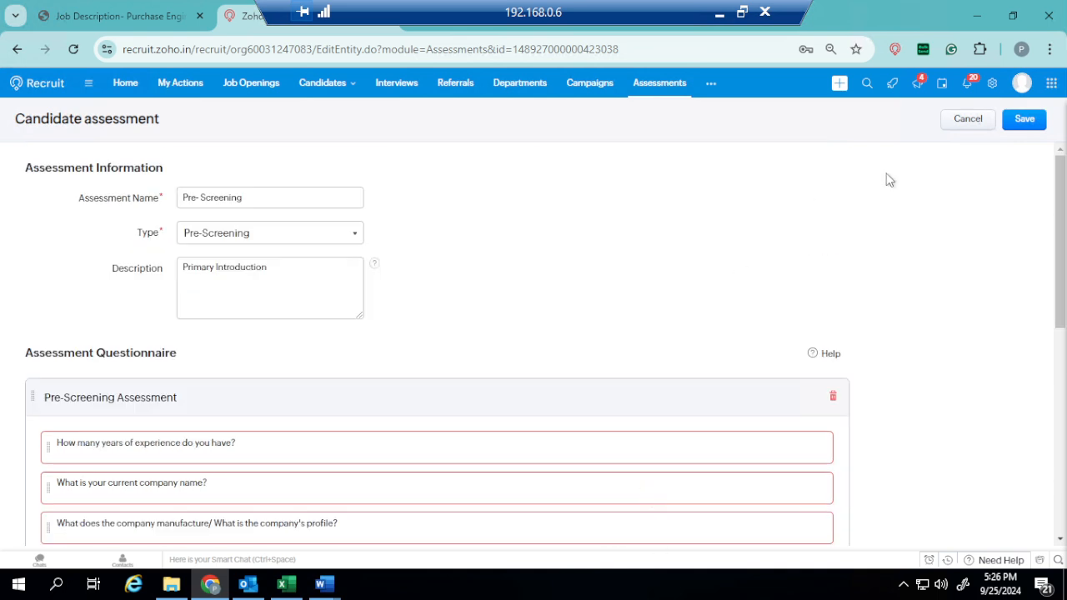
pyautogui.click(1030, 129)
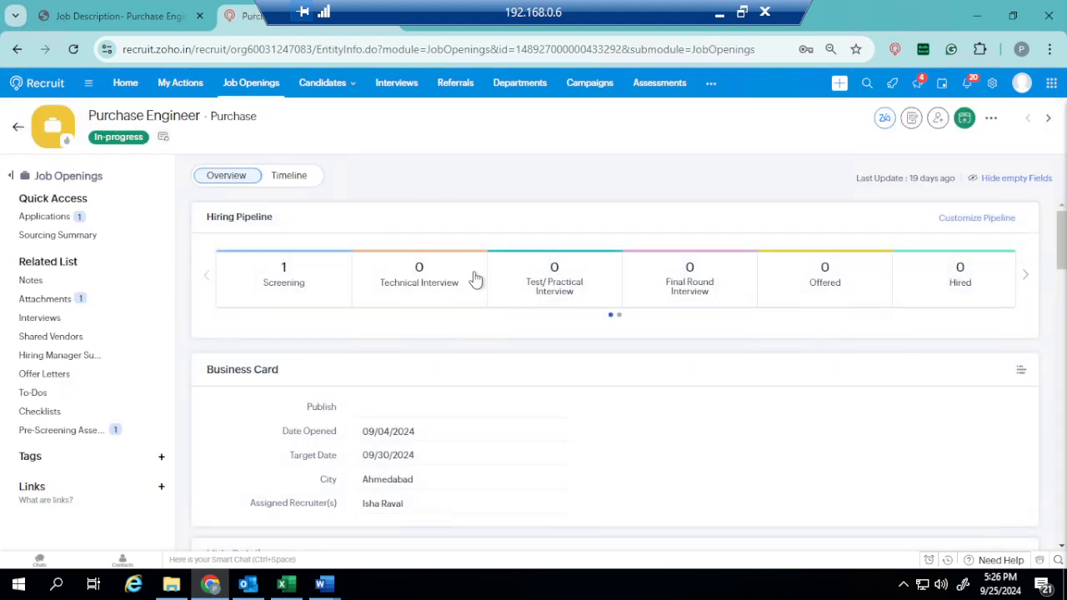
pyautogui.click(18, 129)
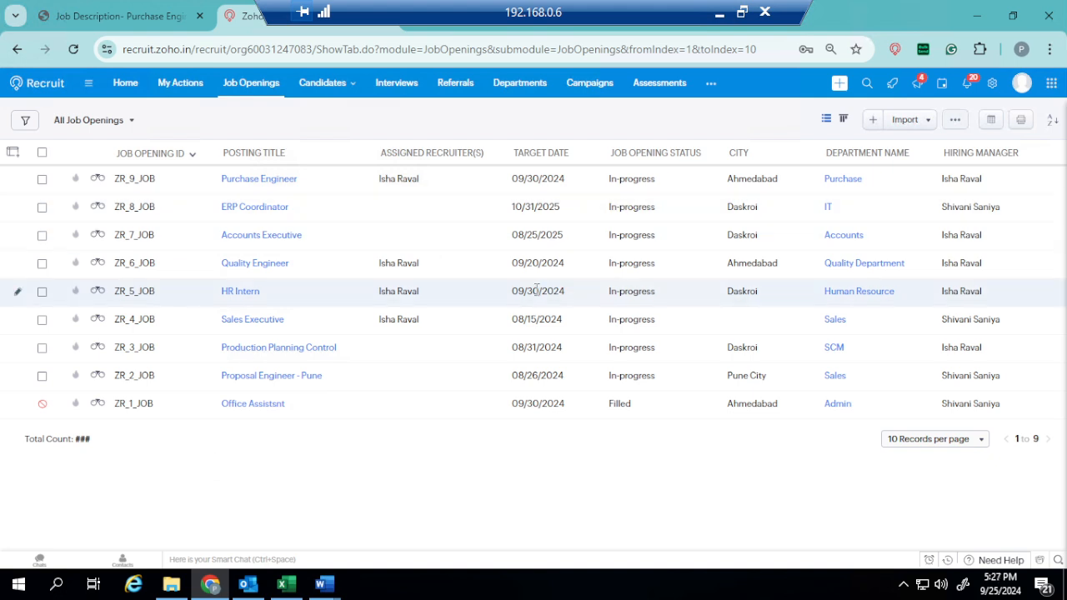
pyautogui.click(718, 17)
pyautogui.moveTo(597, 7)
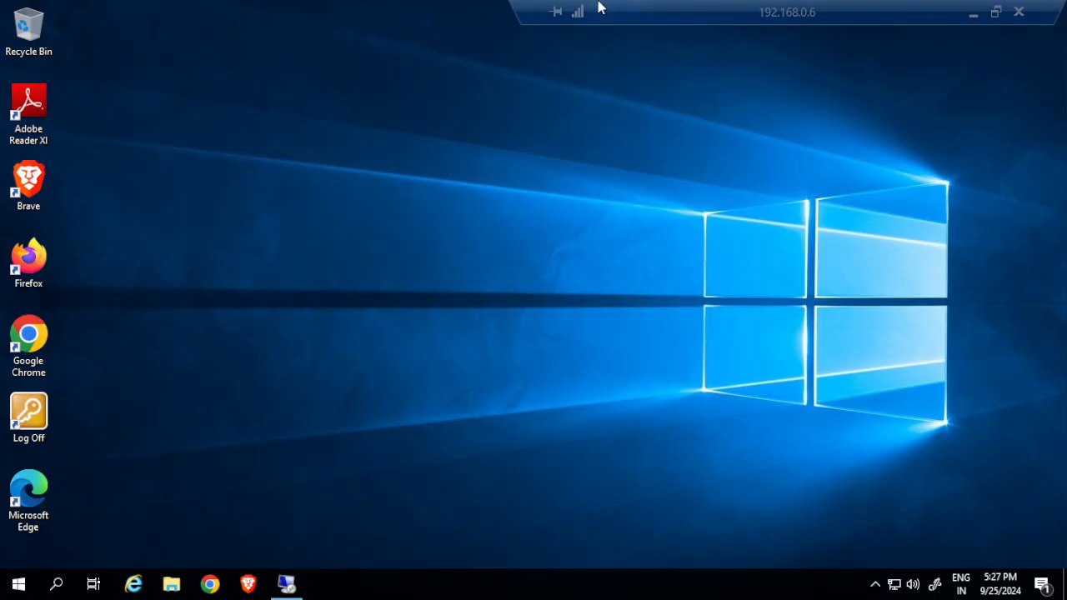
pyautogui.click(972, 14)
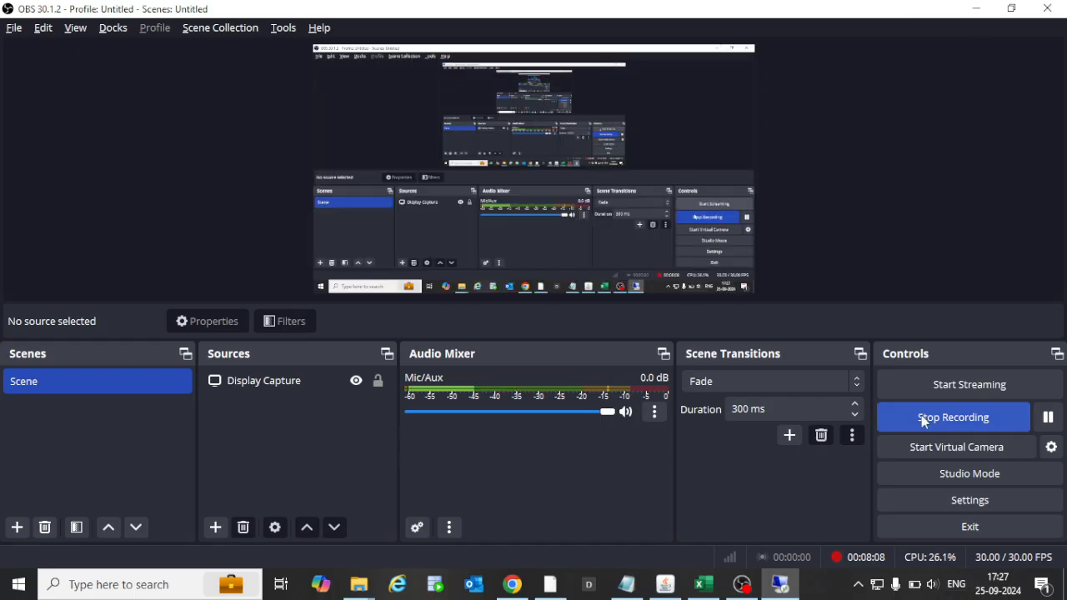